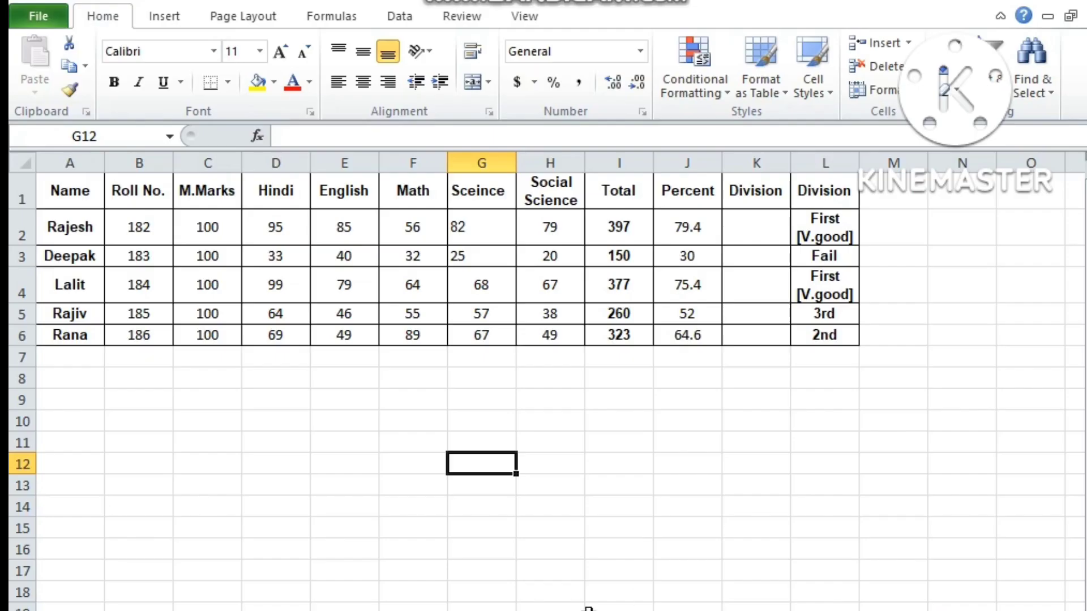
- Centre the Sceince header and every entry in column G
click(402, 504)
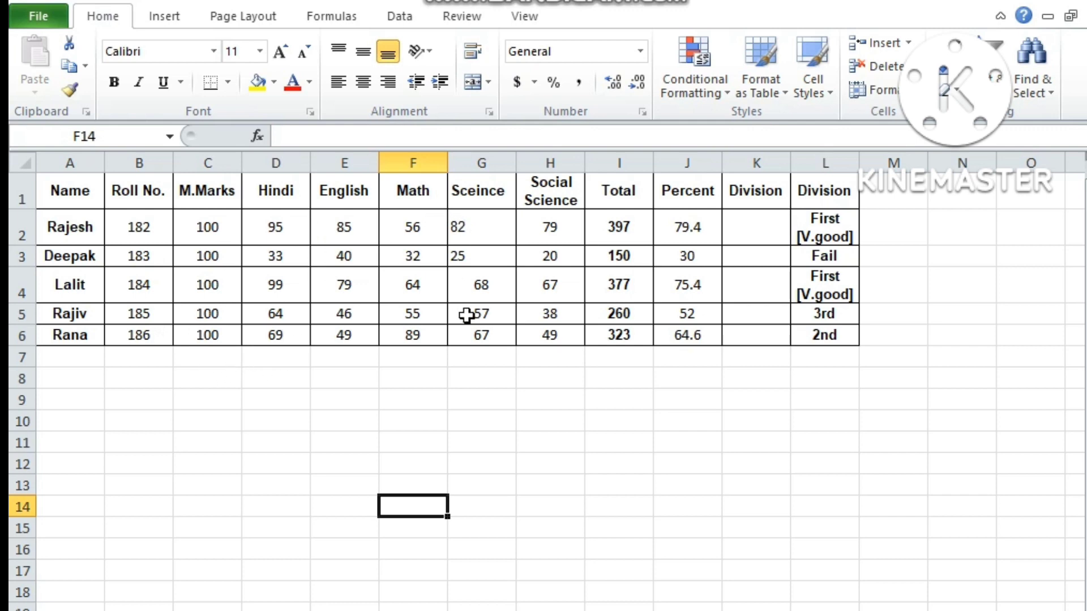
click(482, 191)
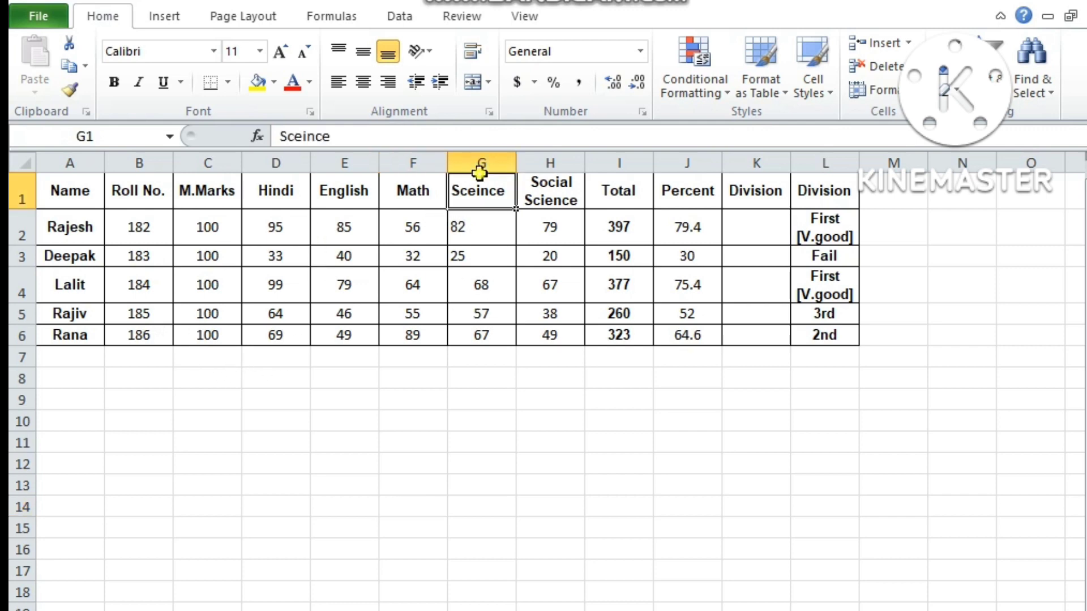
click(363, 83)
click(481, 163)
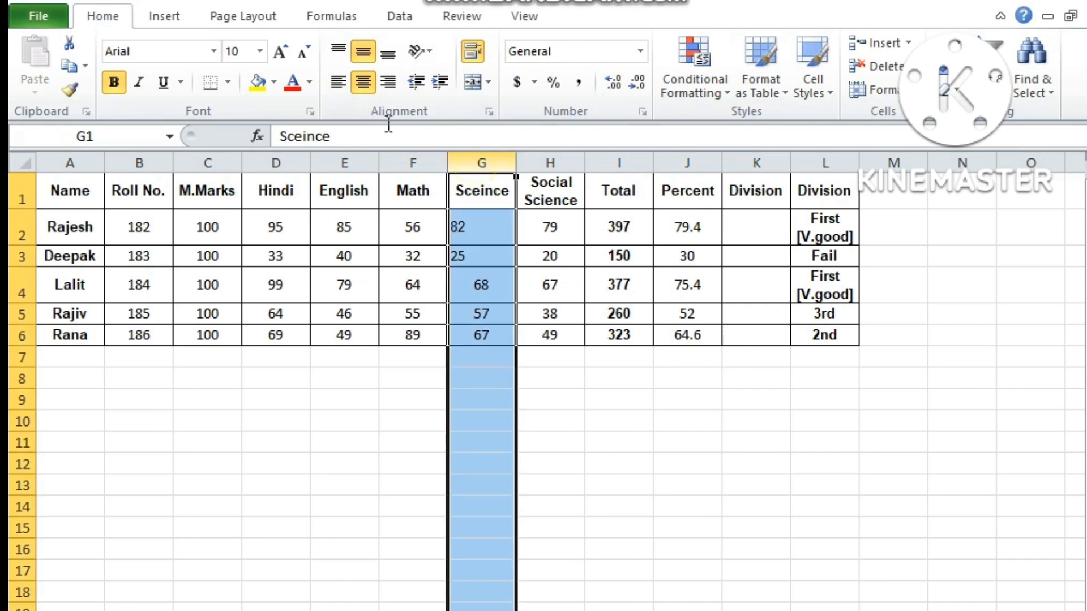
click(363, 82)
click(363, 82)
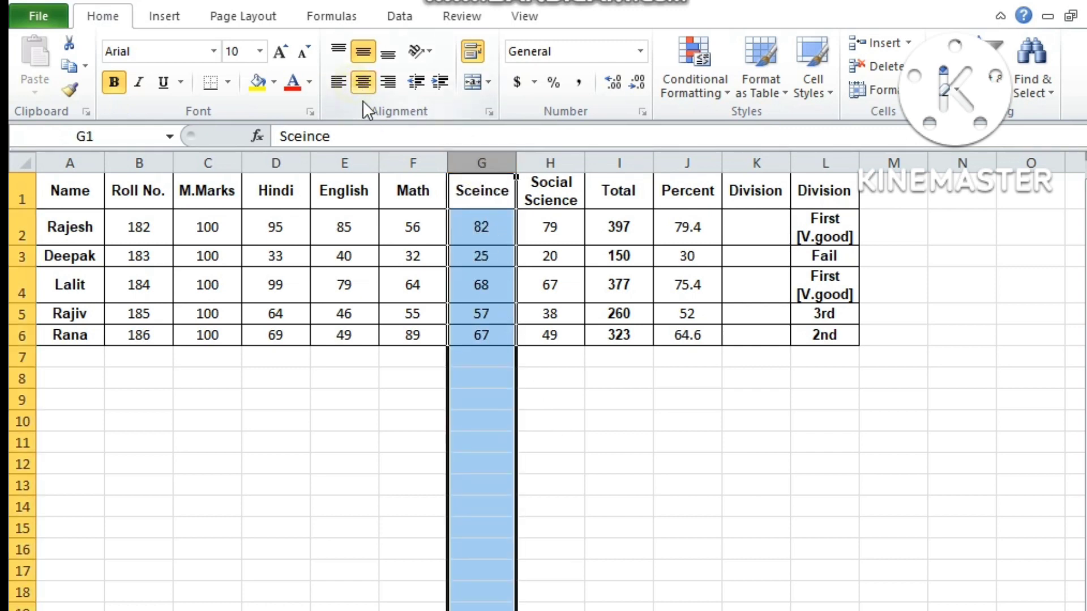
click(586, 423)
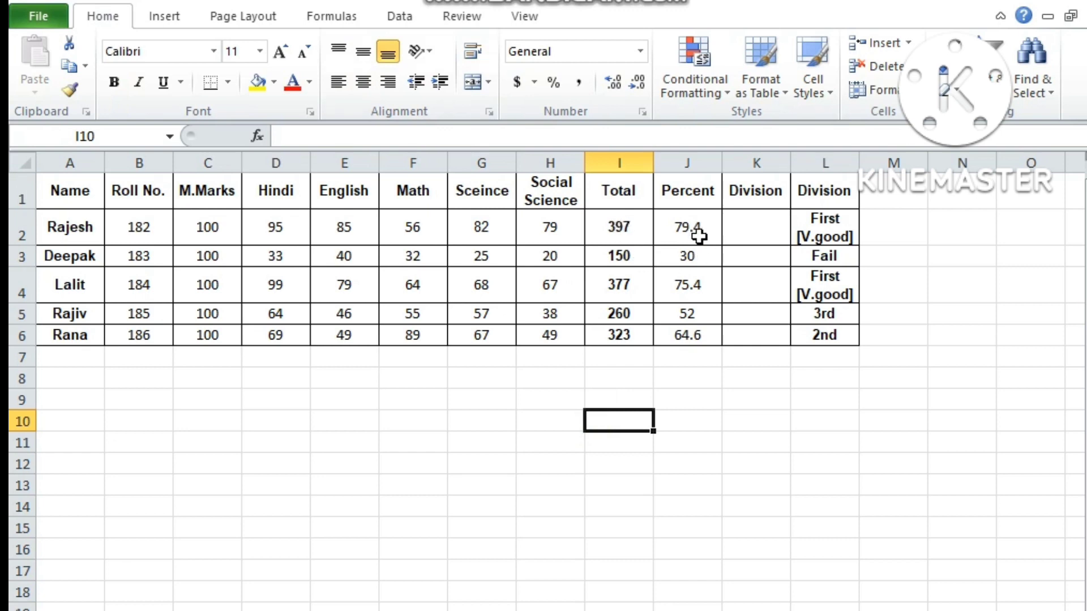
- Select cell K2 to hold the Division formula after checking L2's existing text
click(769, 225)
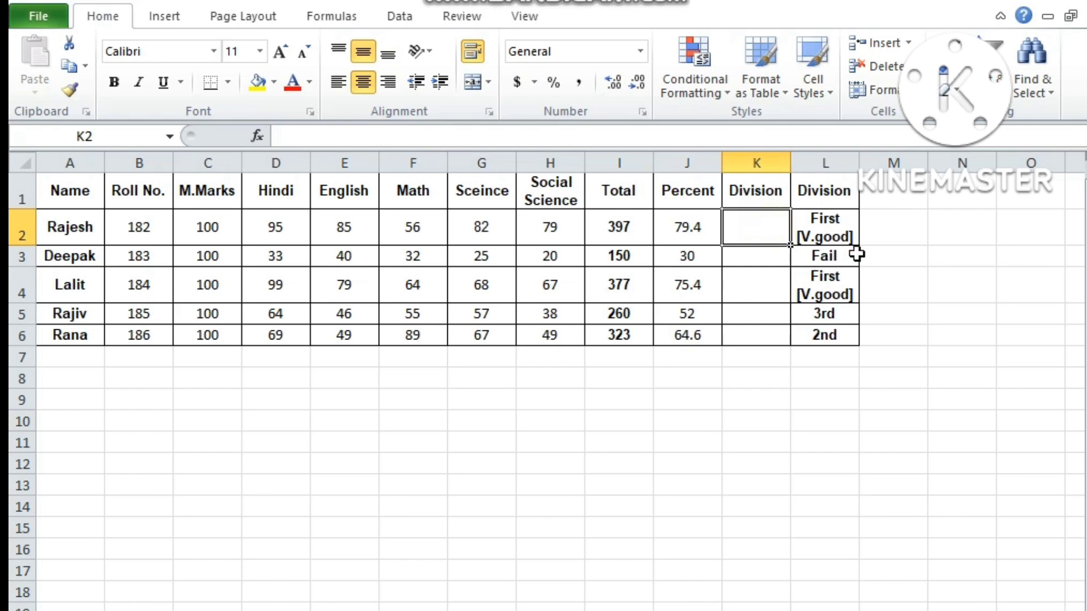
click(836, 222)
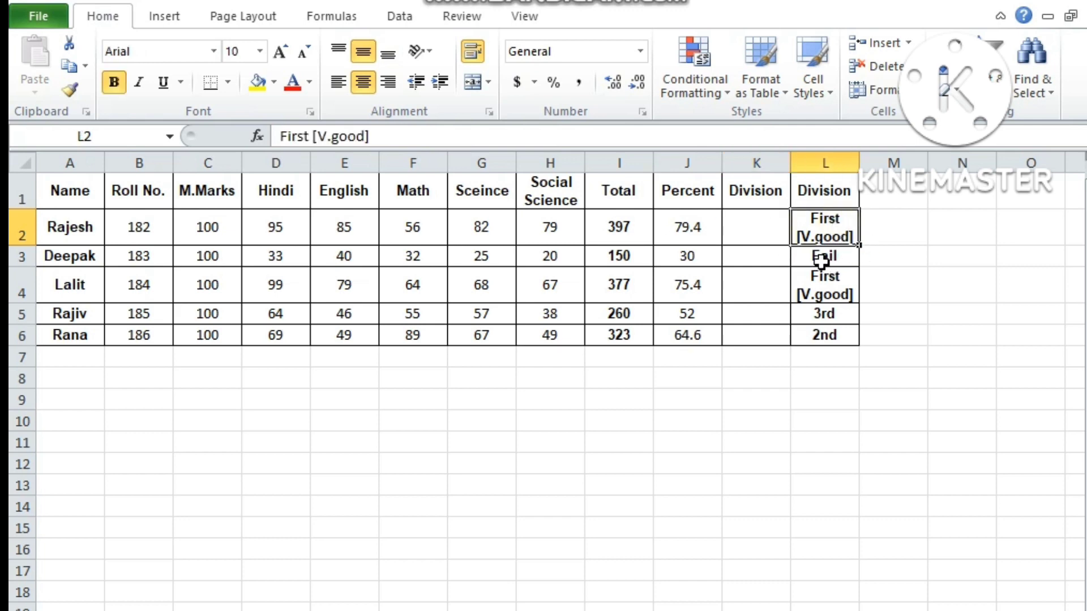
click(761, 225)
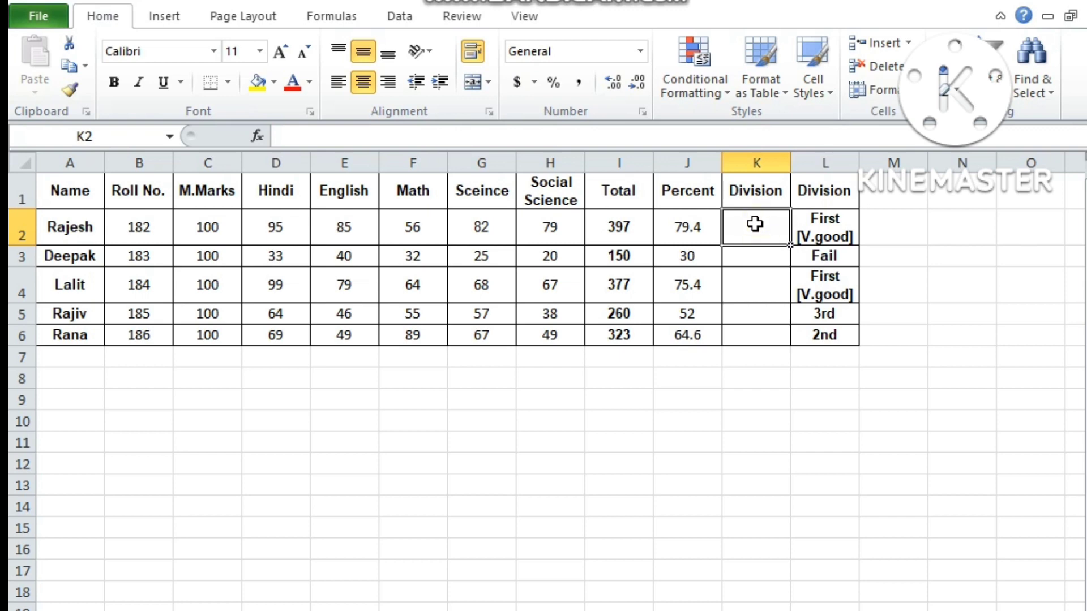
- Type =if(J2>=75, into K2, referencing J2 by clicking it
text(=)
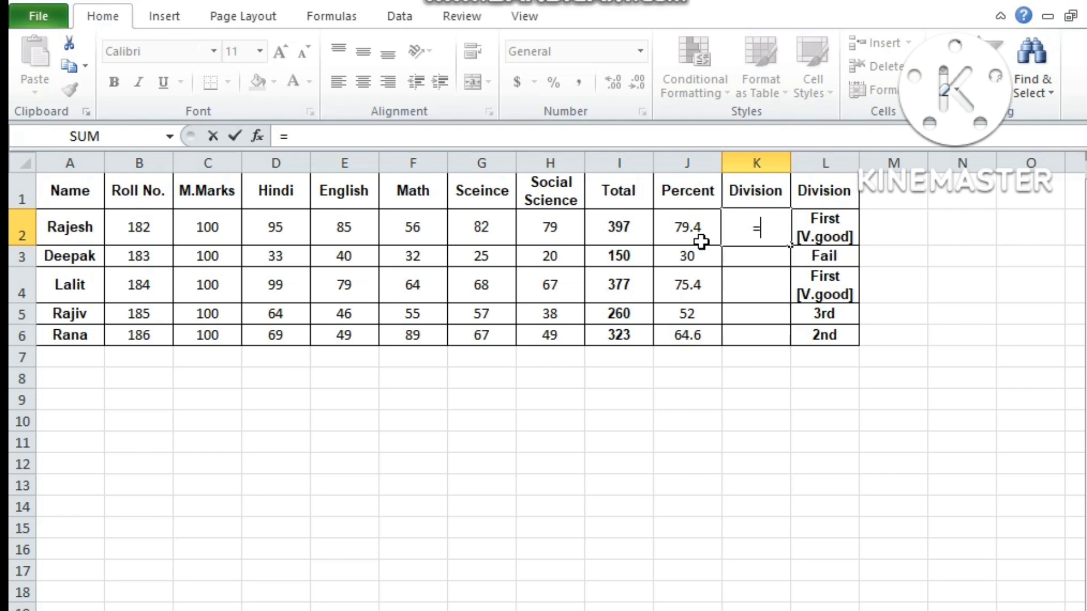
text(if)
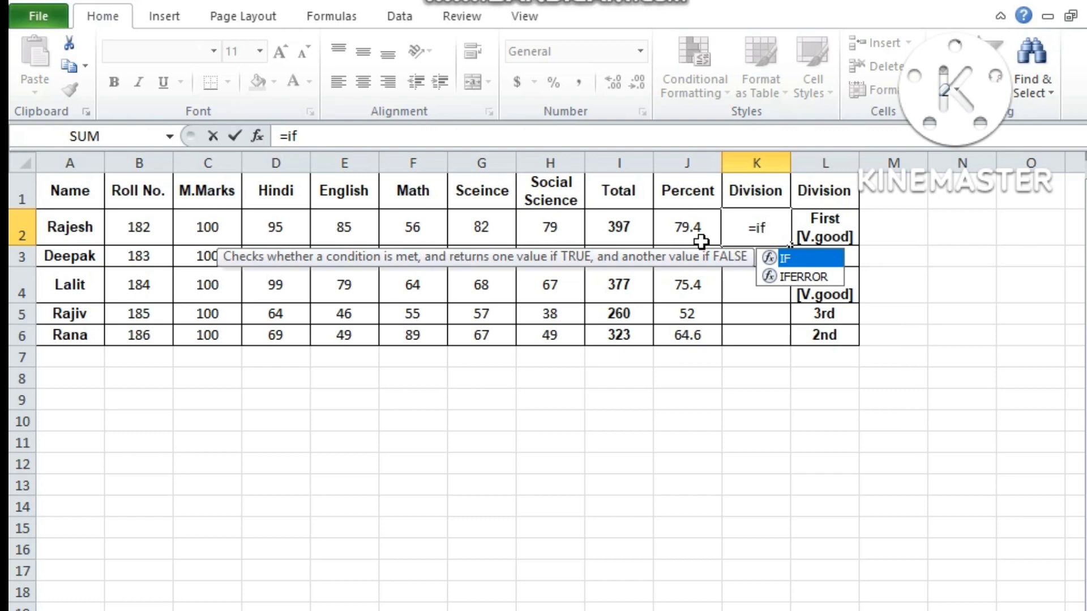
text(()
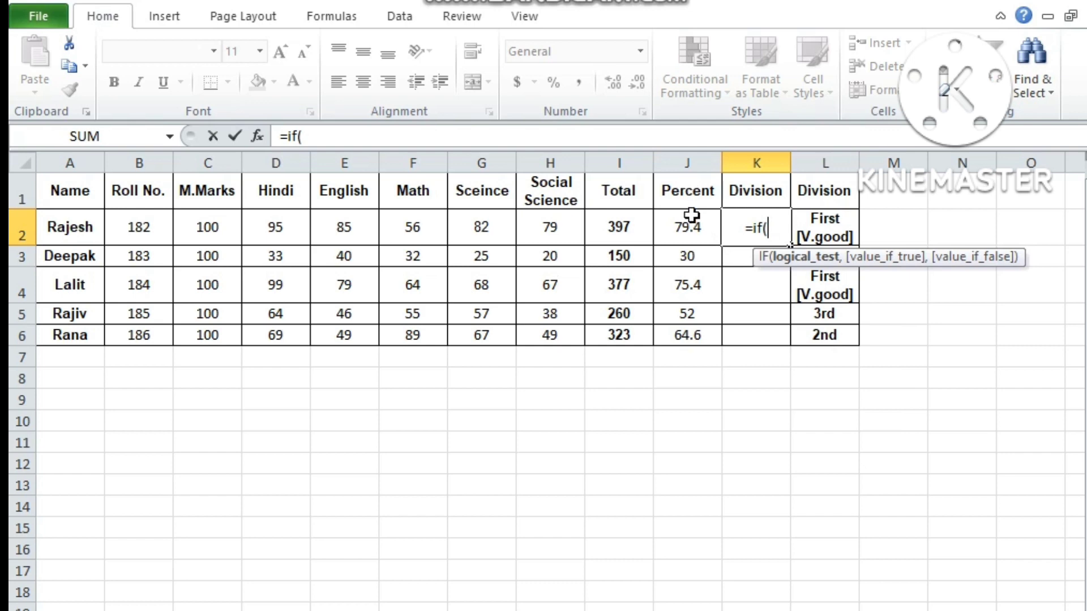
click(692, 216)
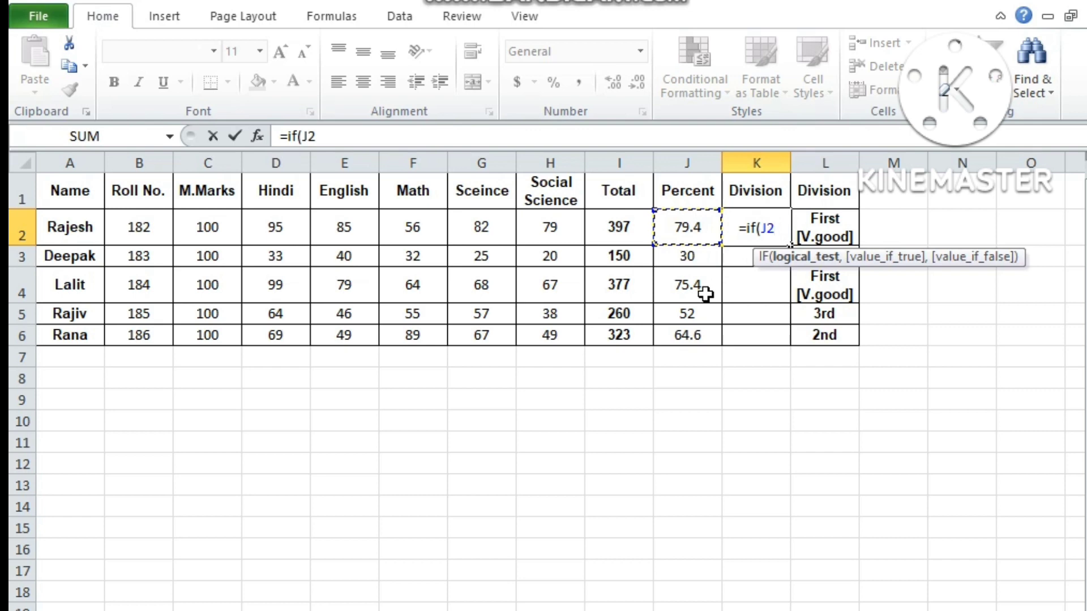
text(>)
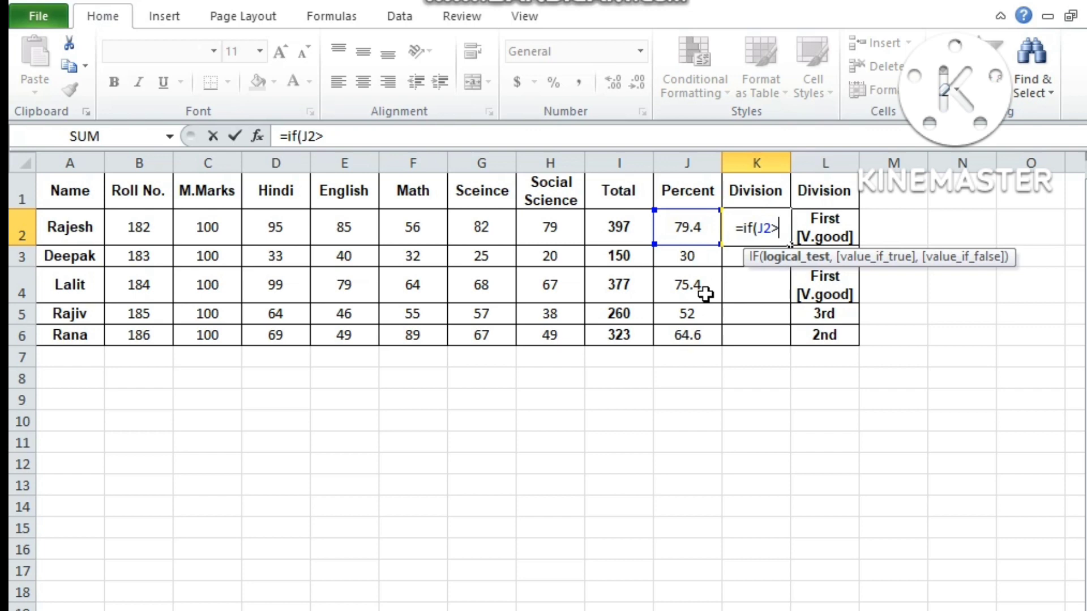
text(=)
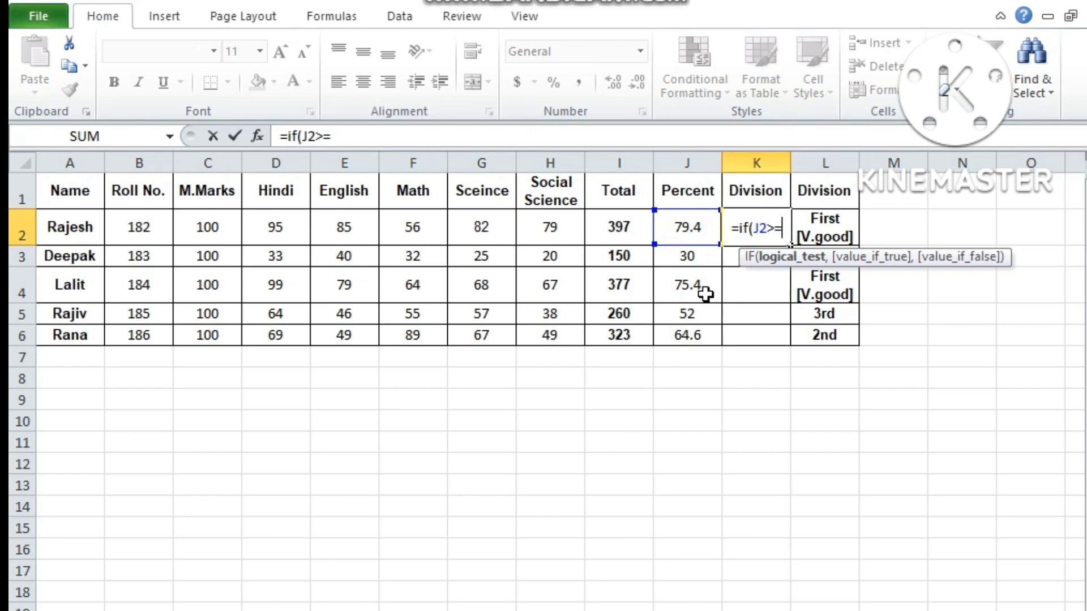
text(75)
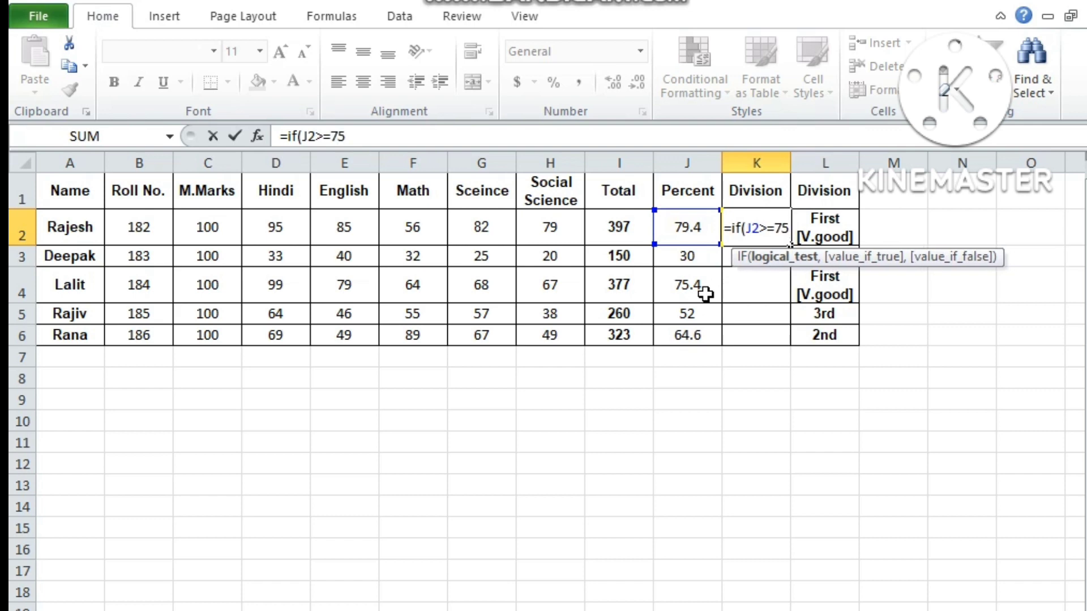
text(,)
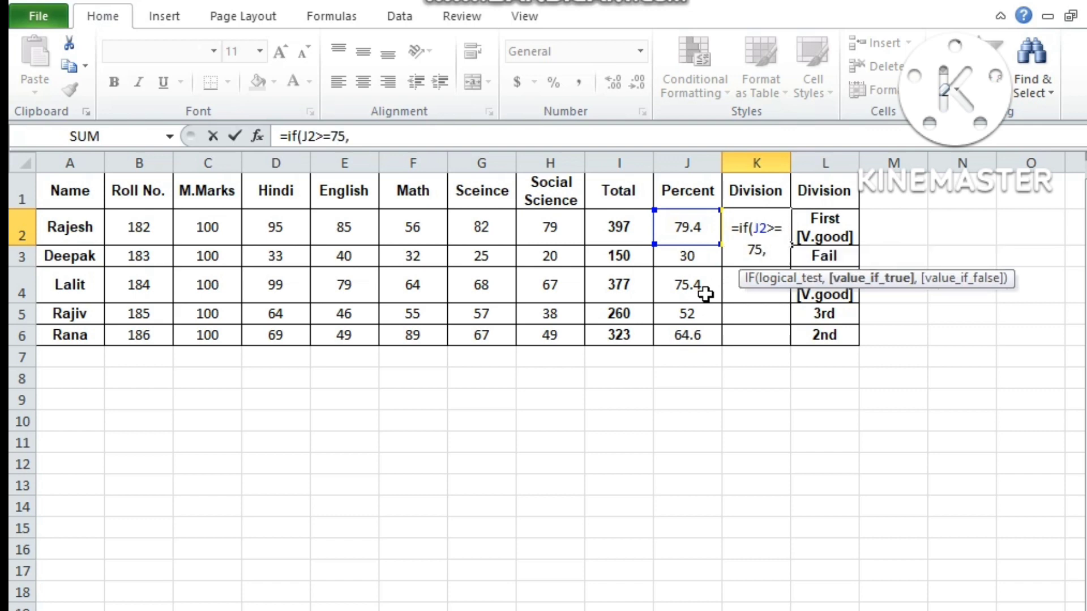
text(")
- Enter "first v.good" as the true result and delete the stray bracket after it
text(fir)
text(st )
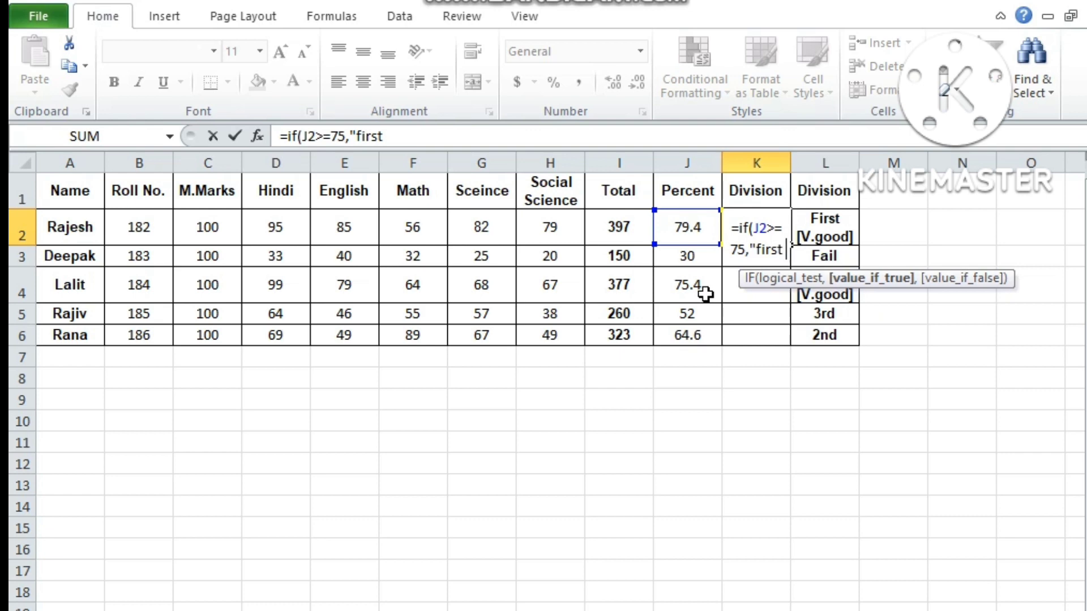
text(v.g)
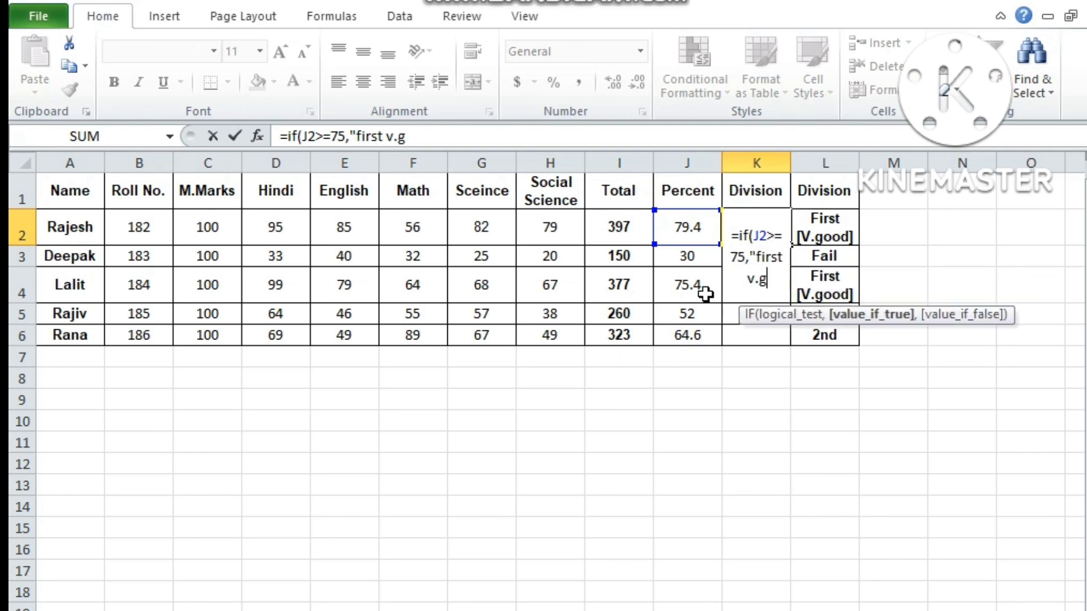
text(ood)
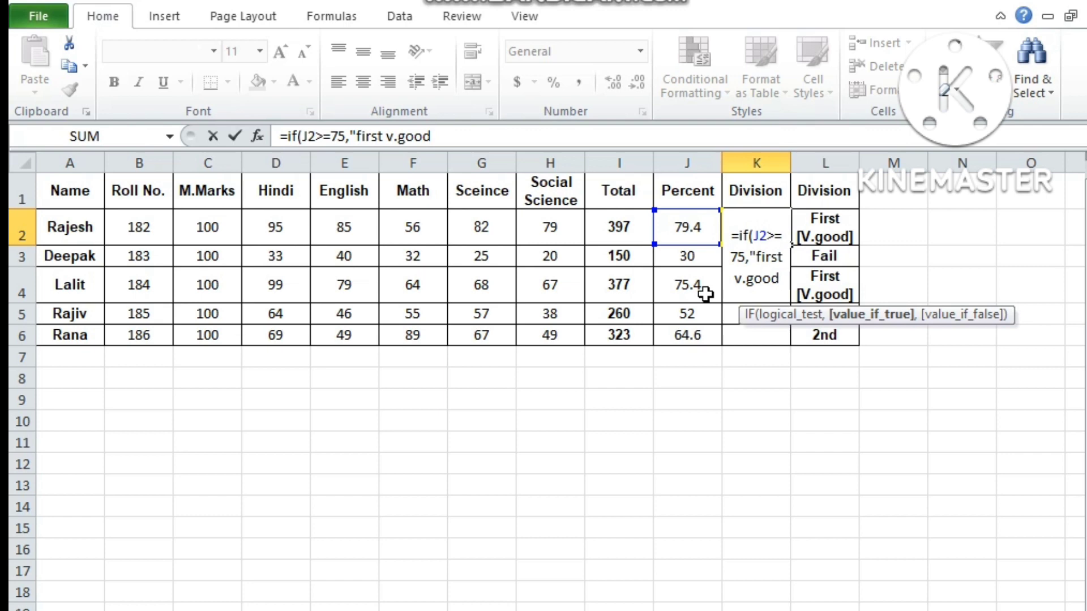
text())
text(")
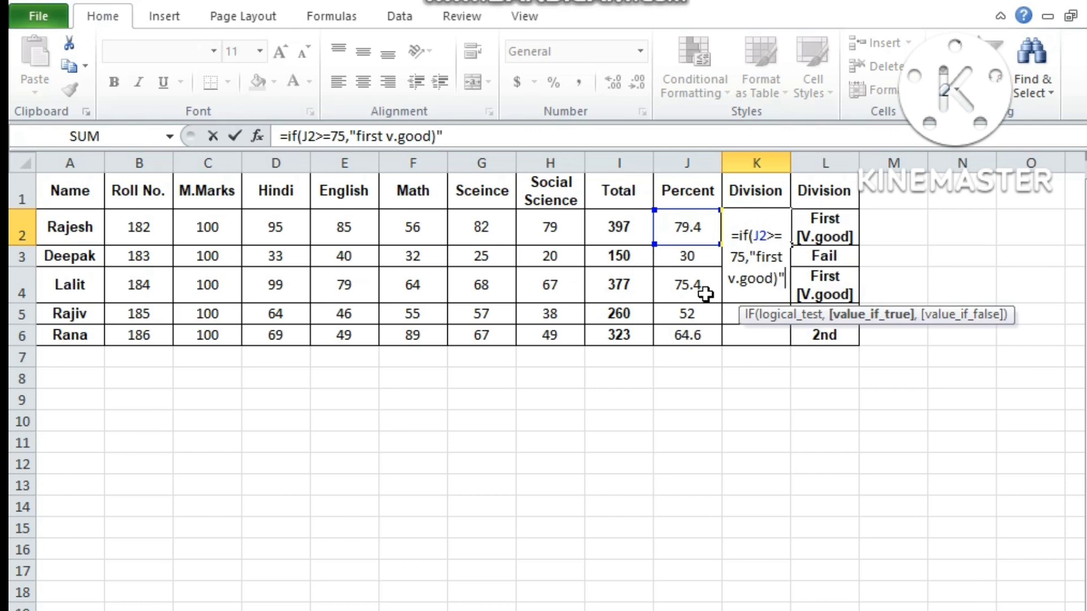
text(,)
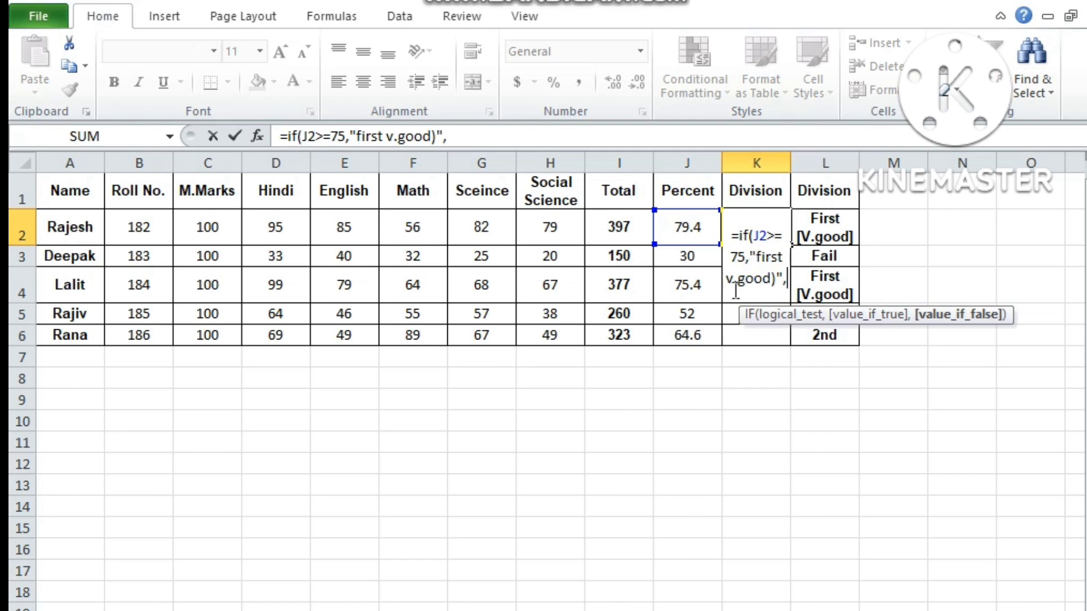
click(770, 283)
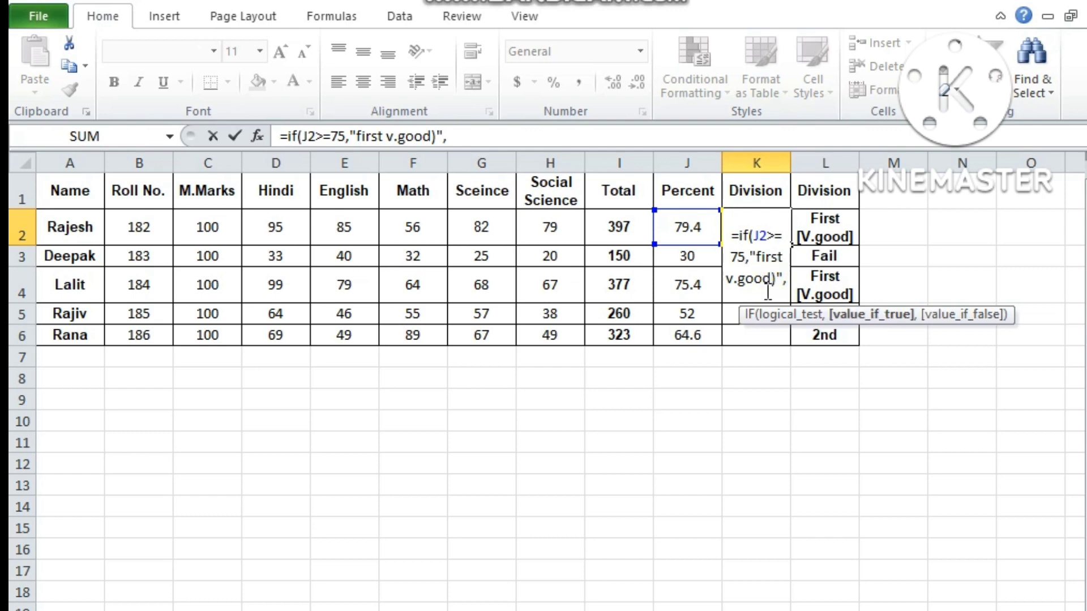
key(Delete)
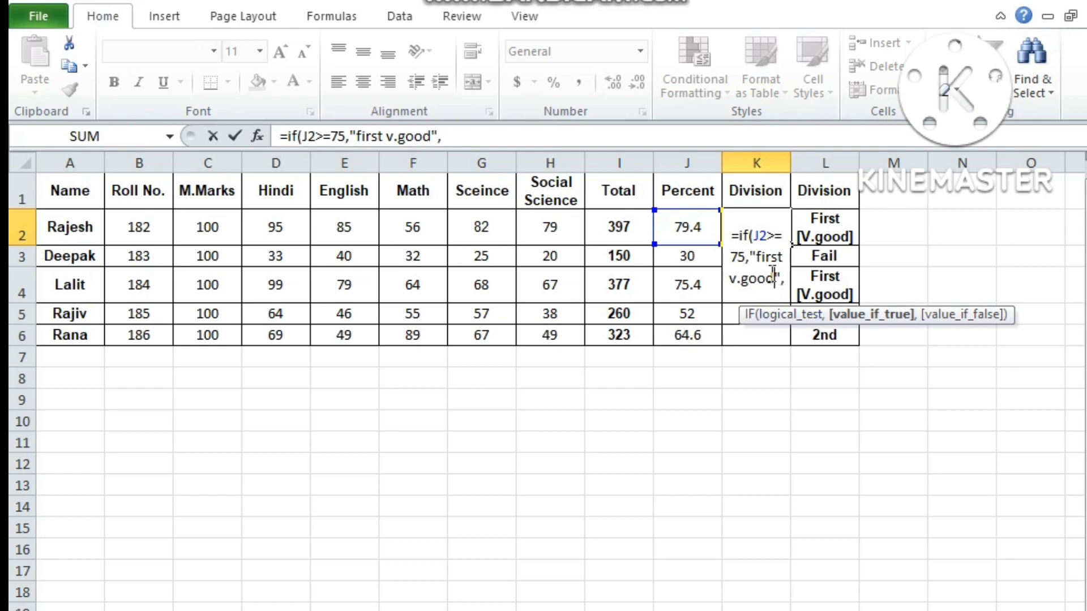
click(774, 278)
click(784, 286)
key(Right)
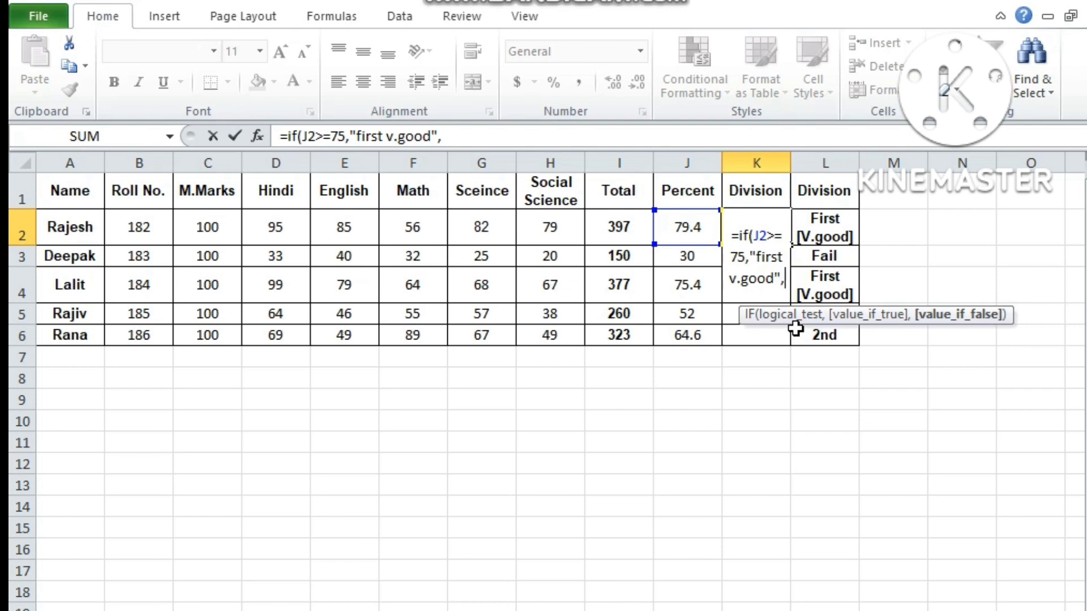
- Nest a J2>=70 test returning "1st good" and open the next IF
text(if)
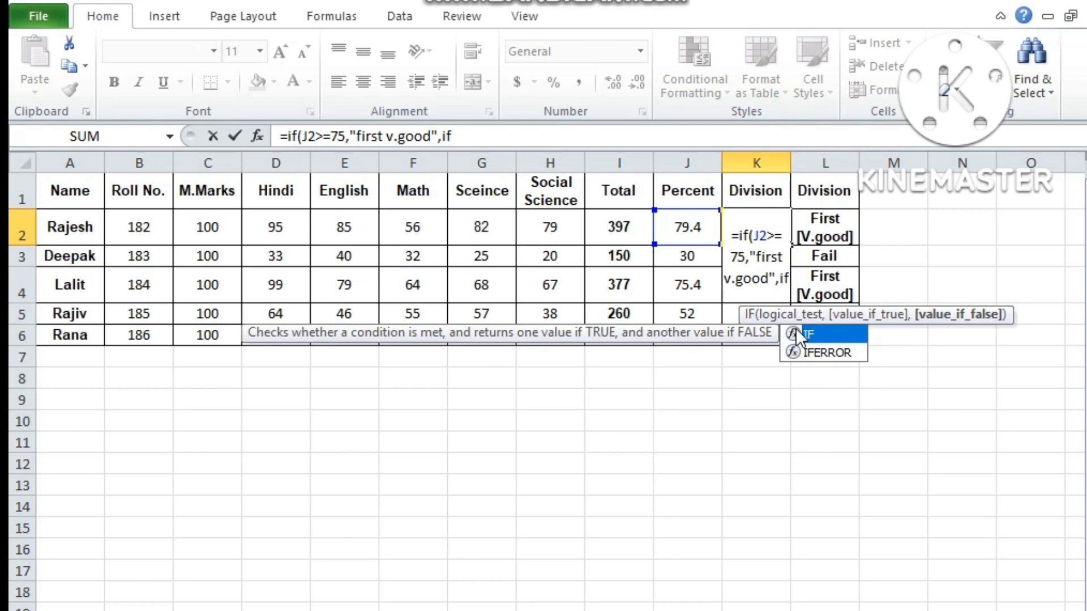
text(()
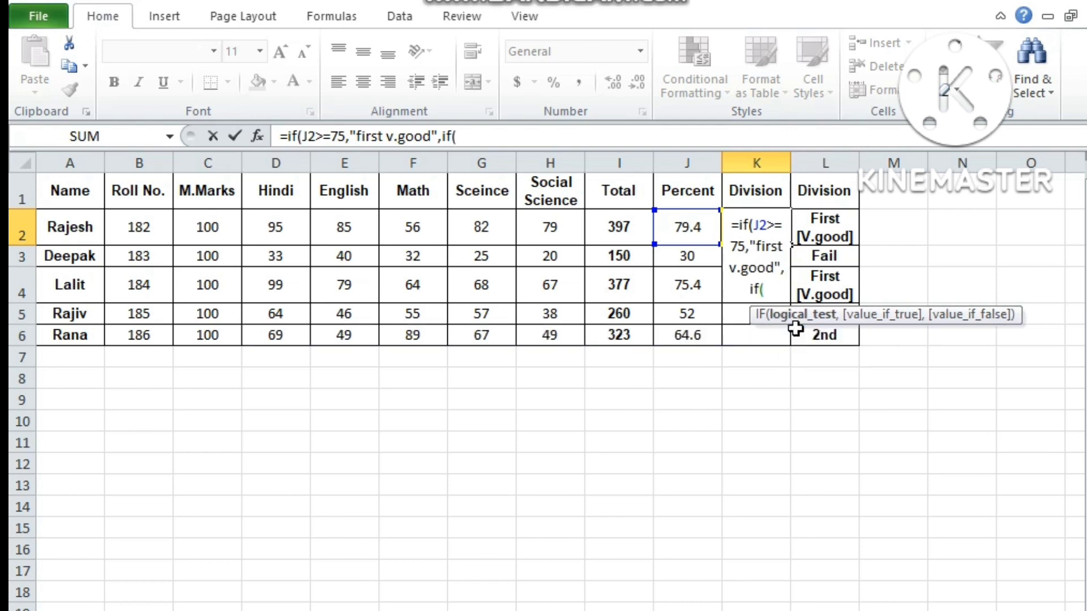
click(693, 232)
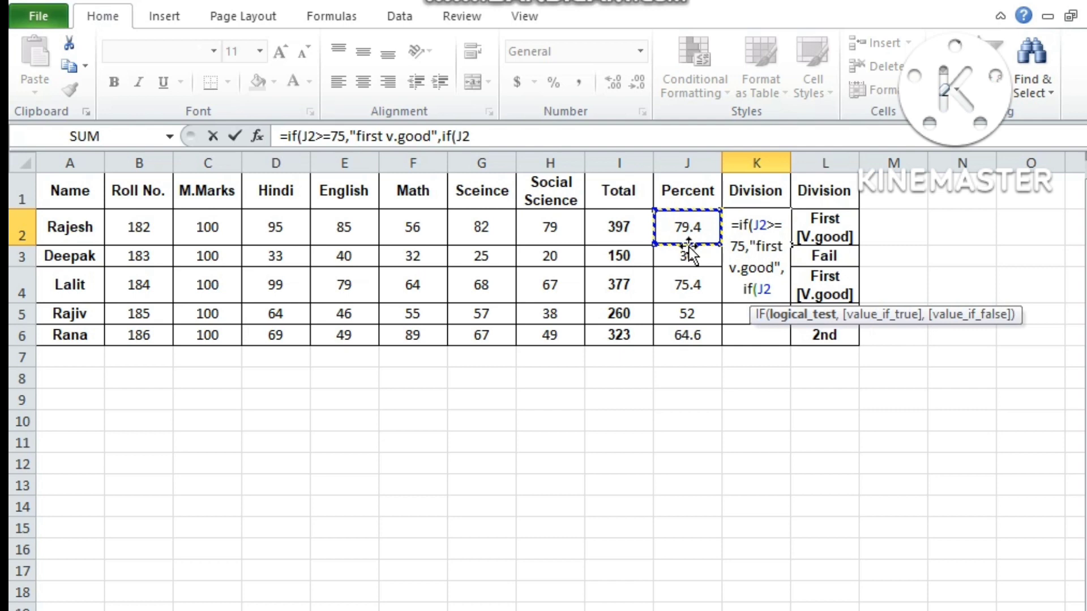
text(>)
text(+)
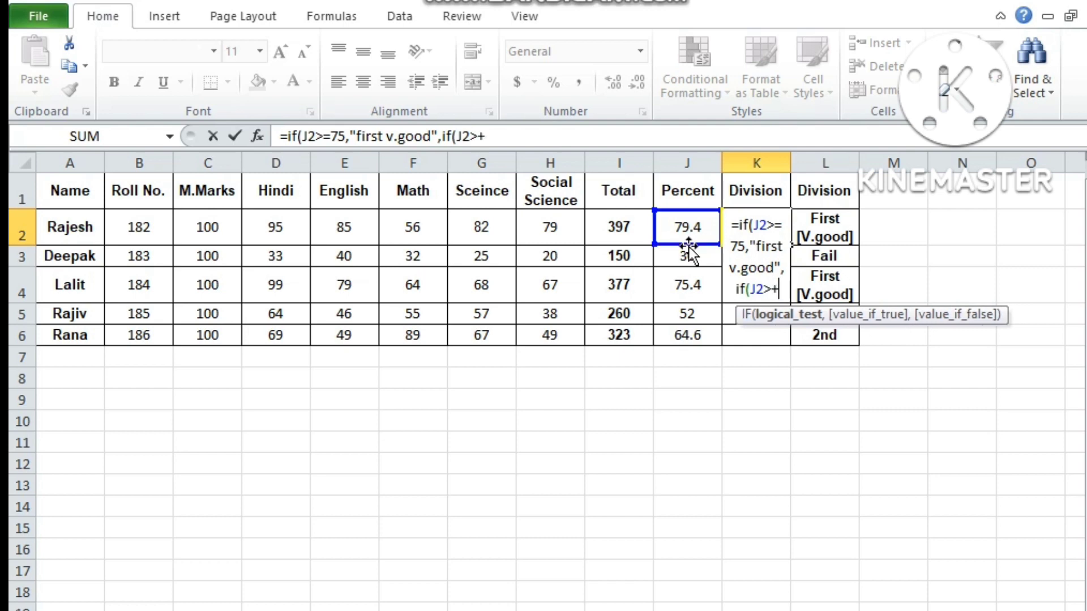
text(70)
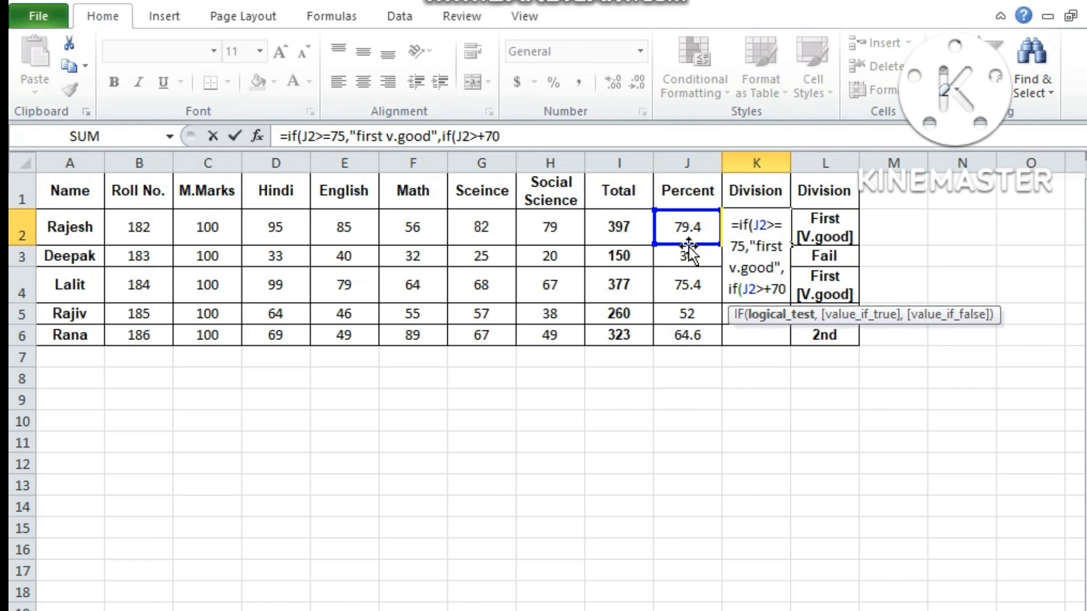
text(,)
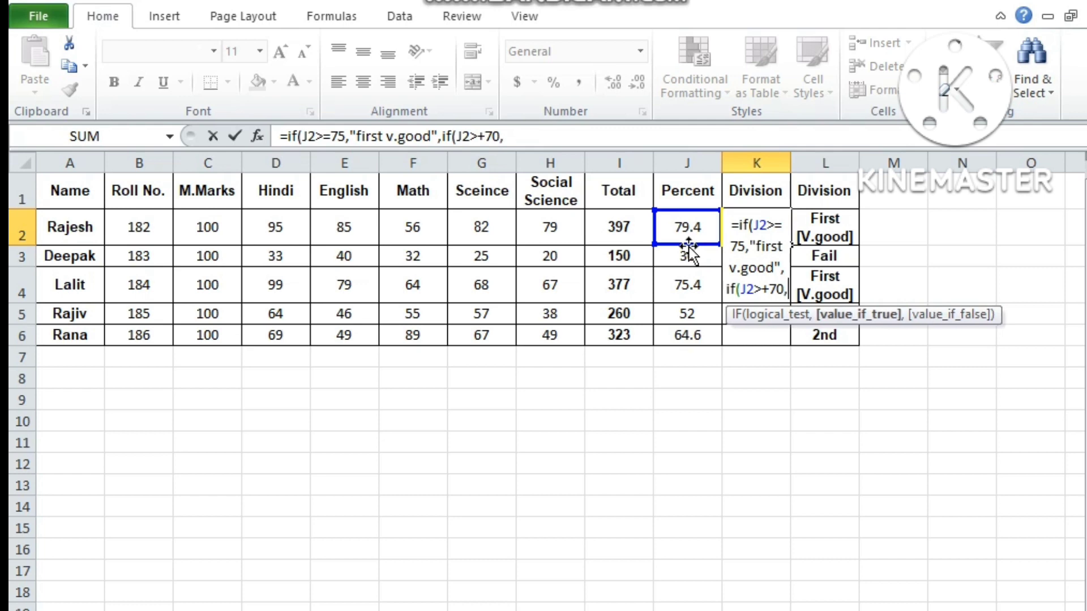
text(")
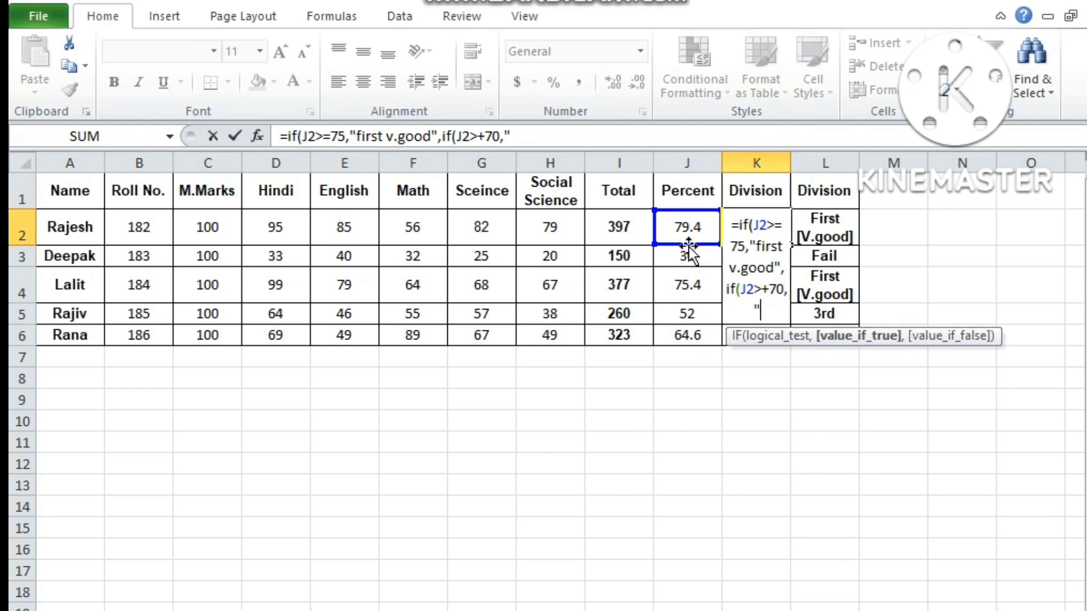
text(1st)
text( good)
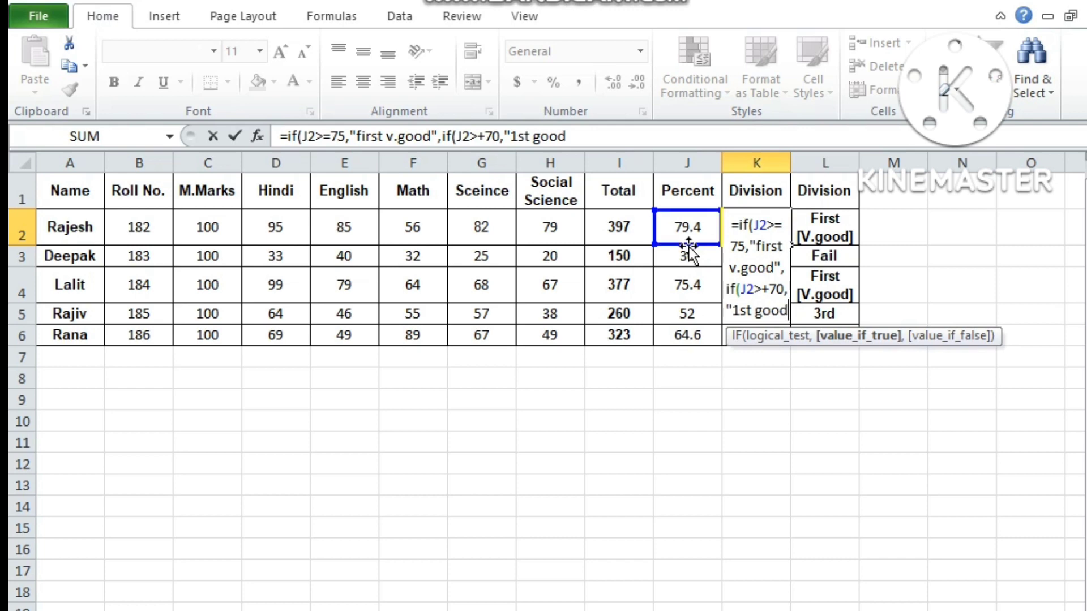
text(")
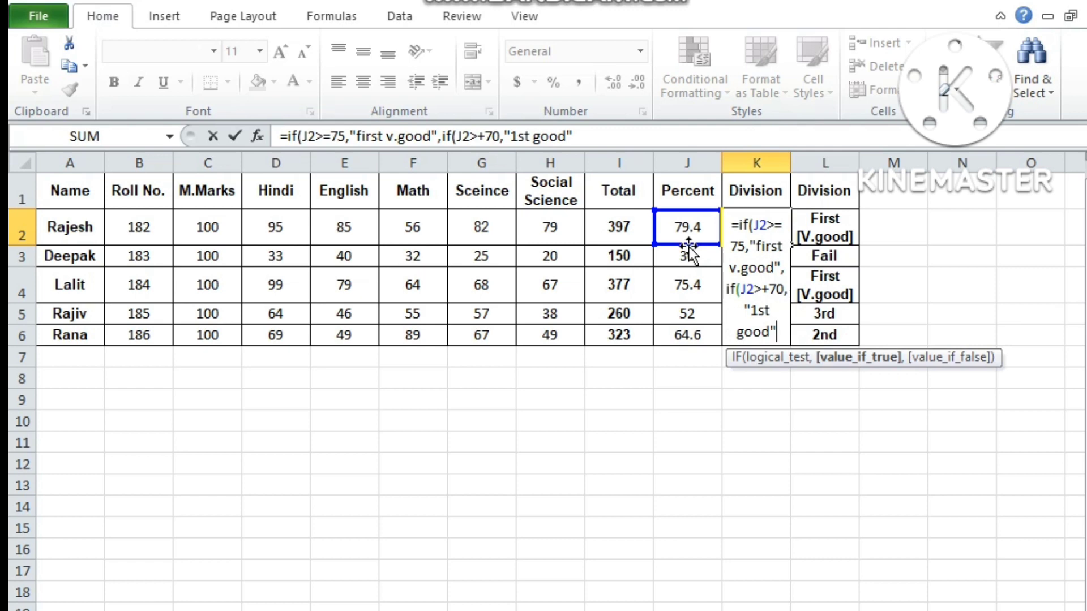
text(,)
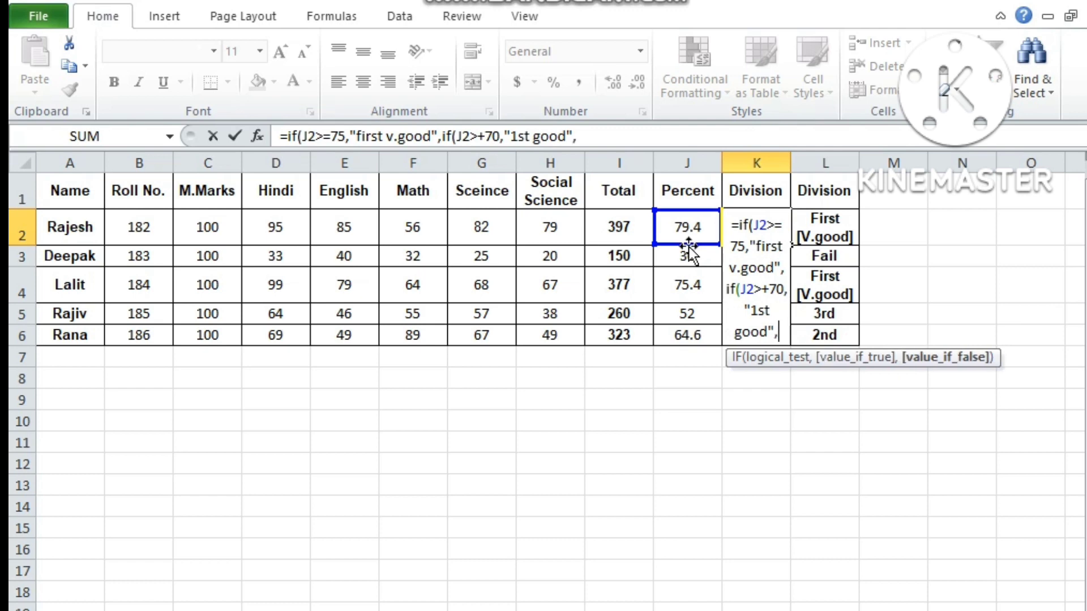
text(i)
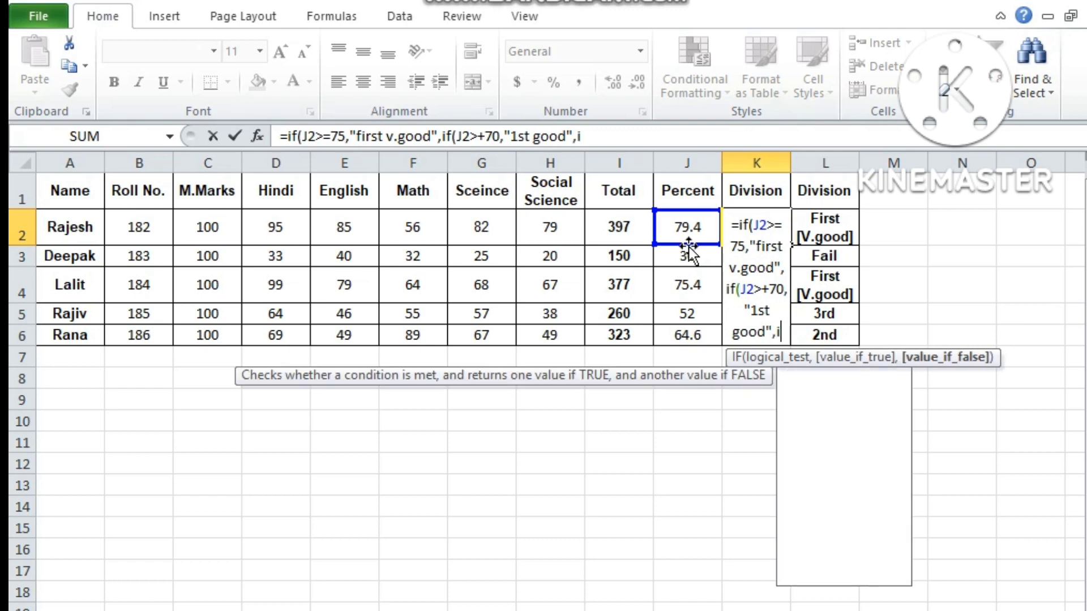
text(f)
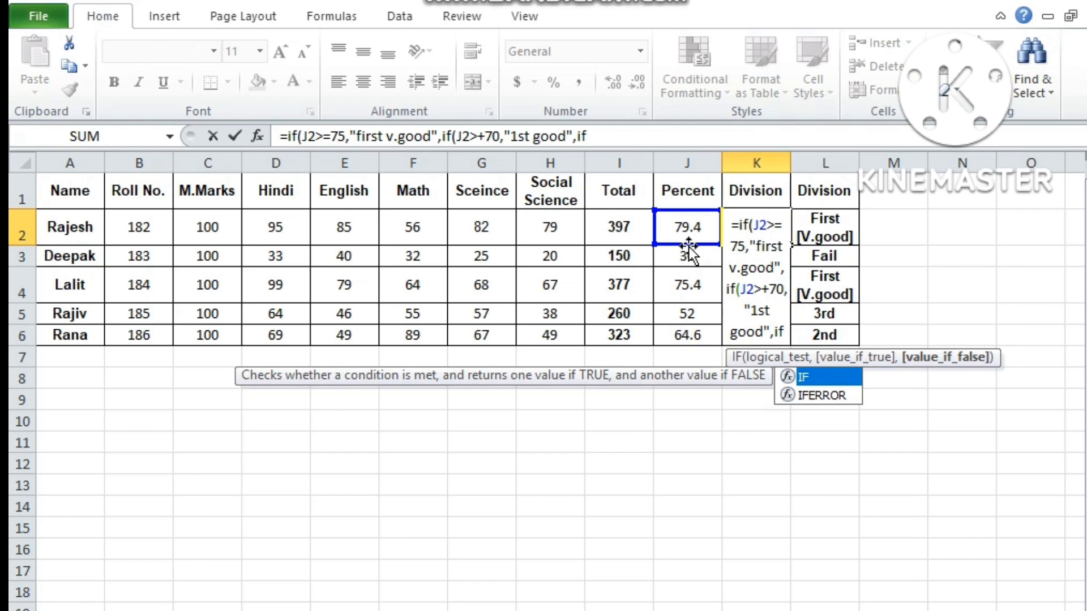
text(()
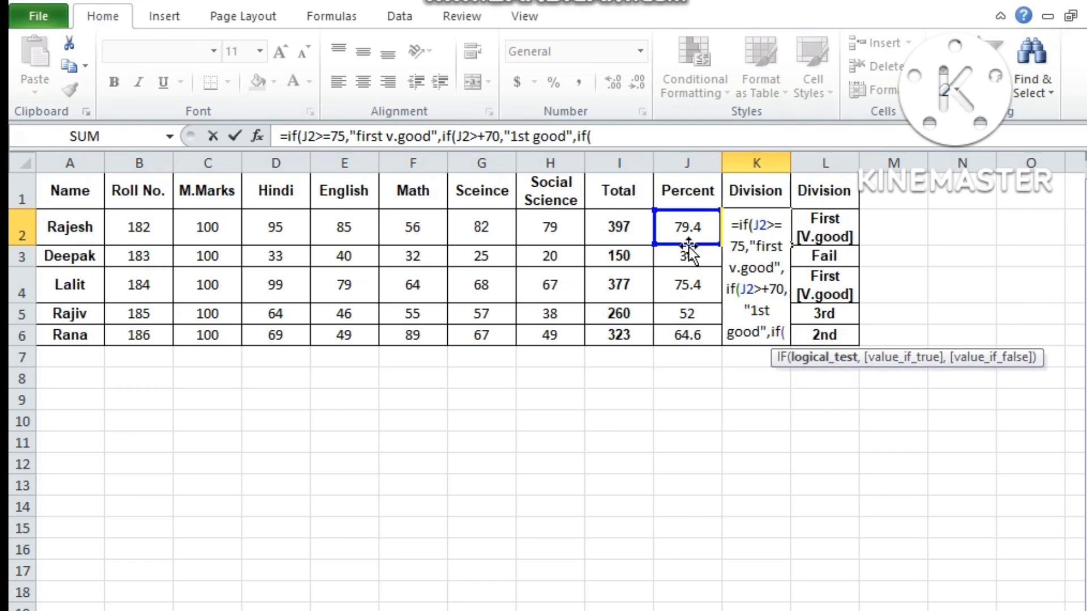
- Add a J2>=60 test returning "1st", fixing both >+ typos to >=
click(688, 243)
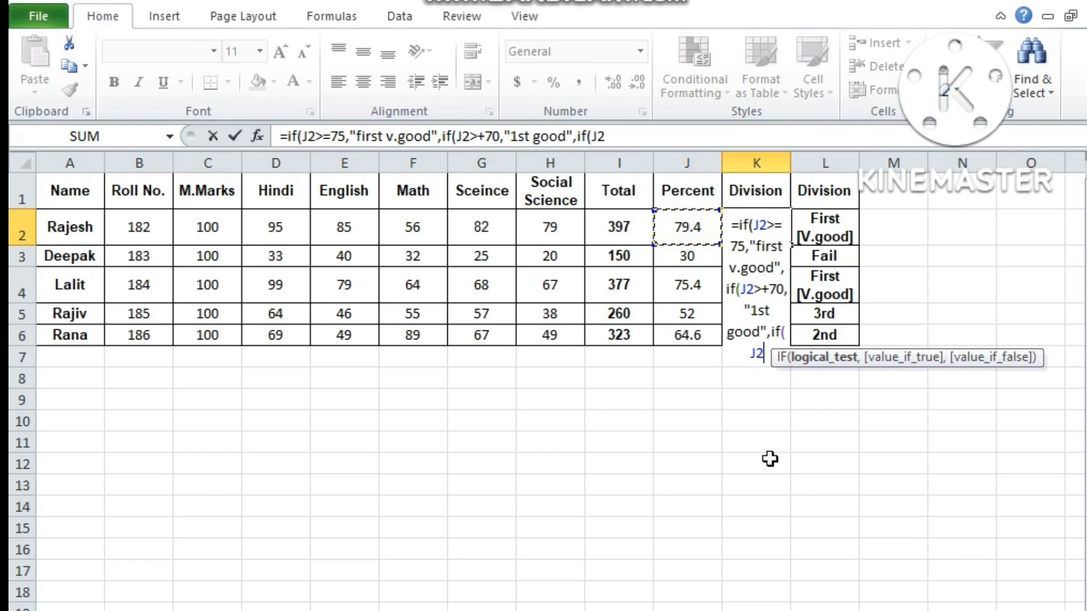
text(>)
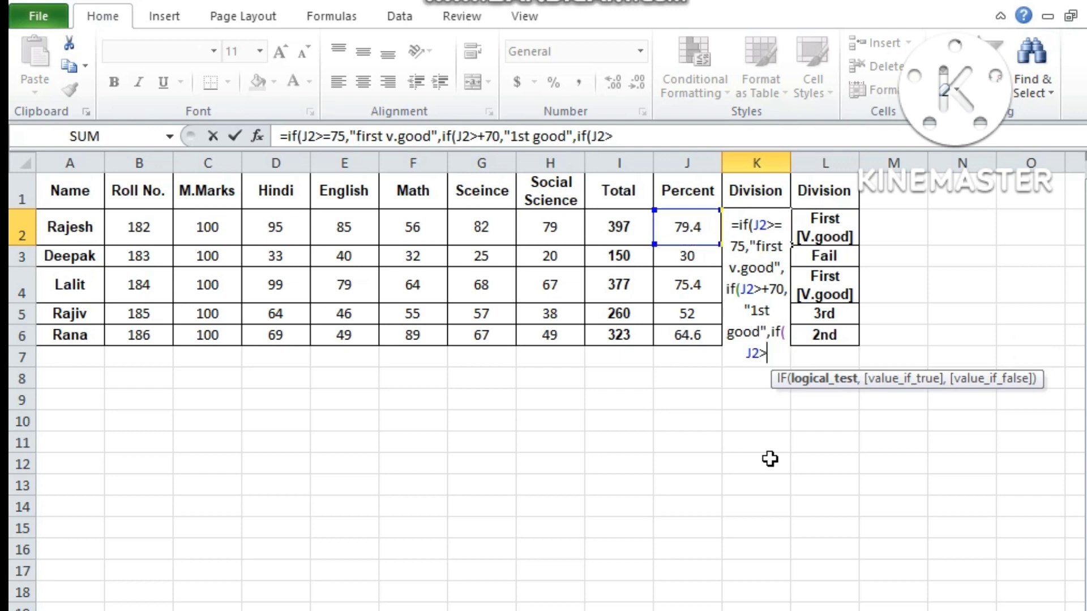
text(+)
key(BackSpace)
text(=)
click(770, 289)
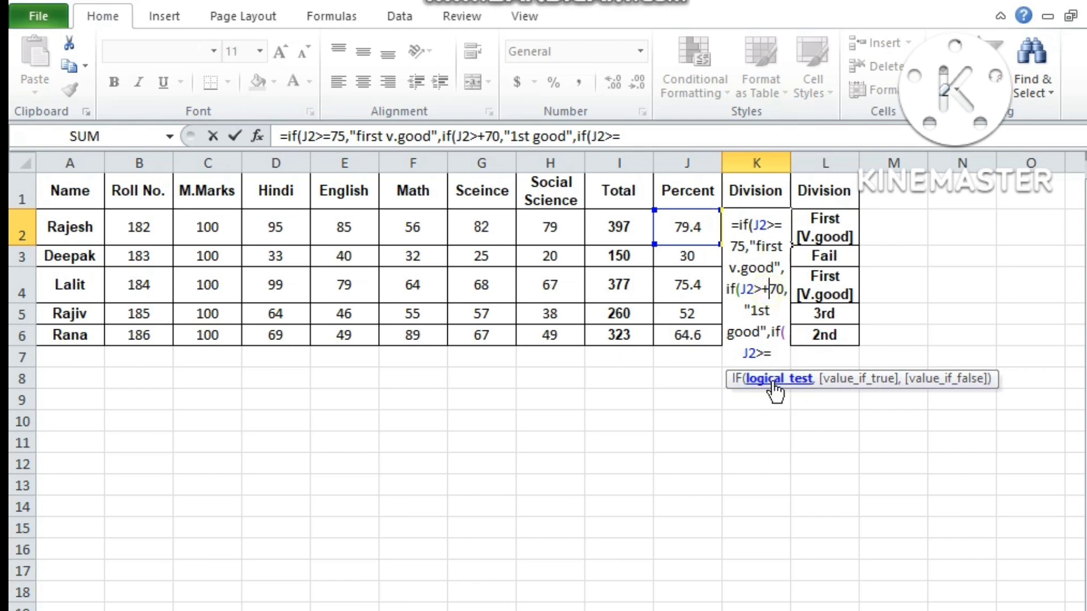
key(BackSpace)
text(=)
click(780, 355)
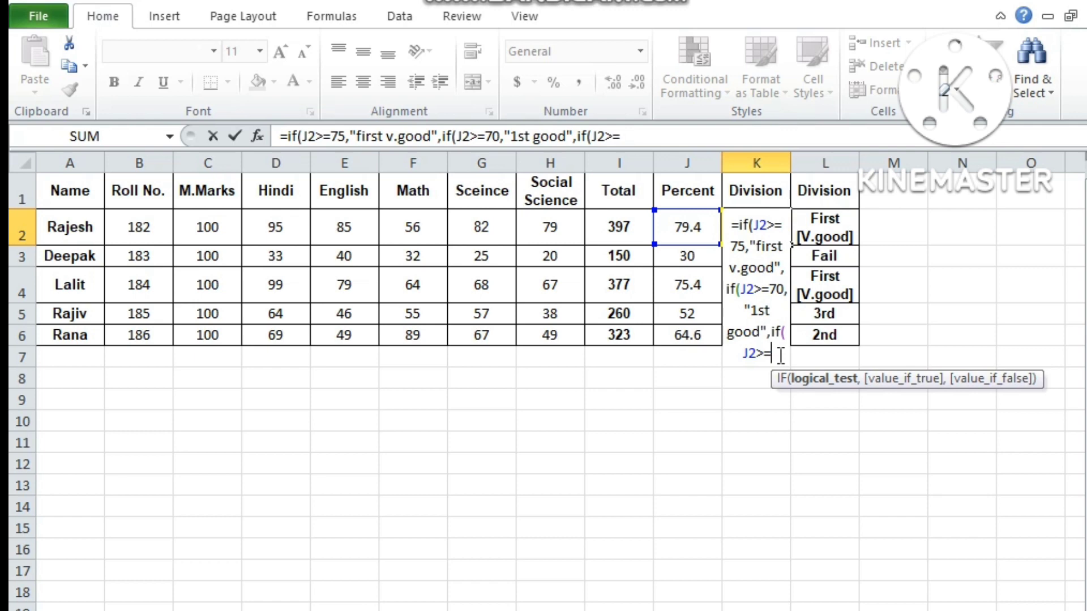
text(60)
text(,)
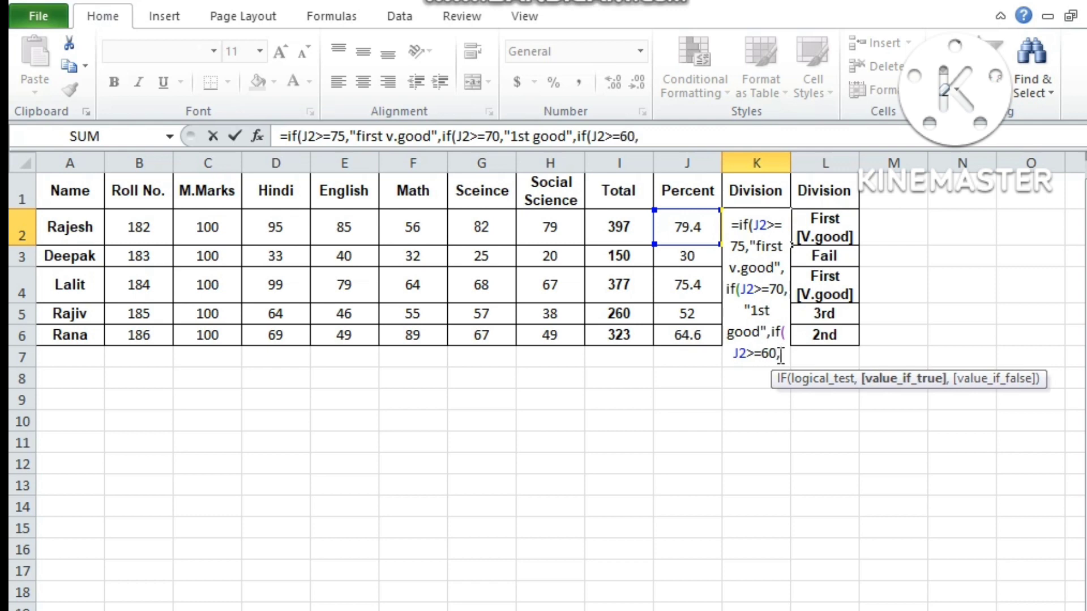
text(")
text(1st)
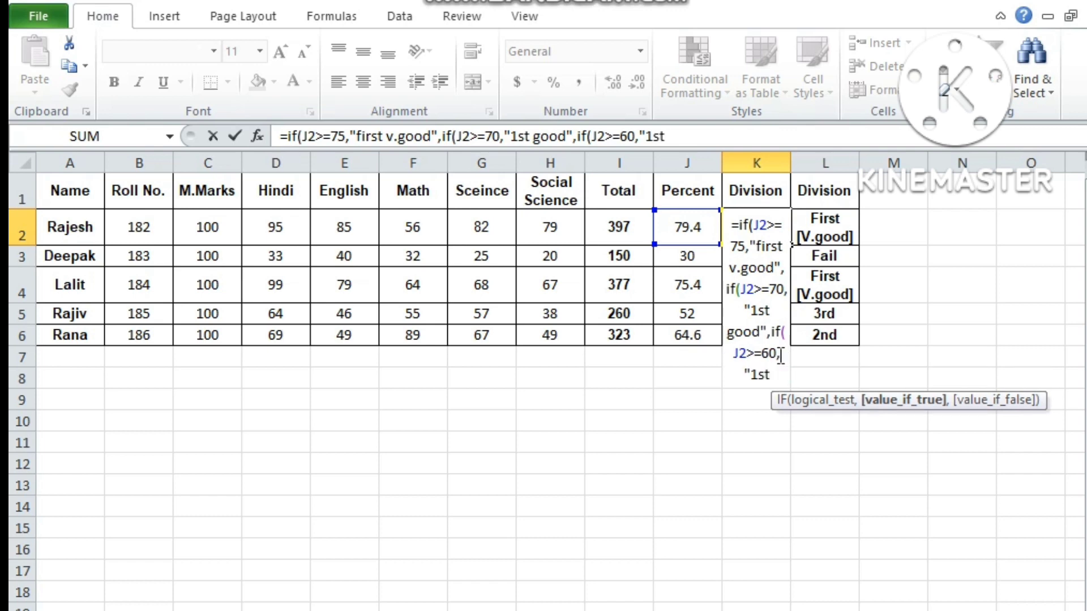
text(")
text(,)
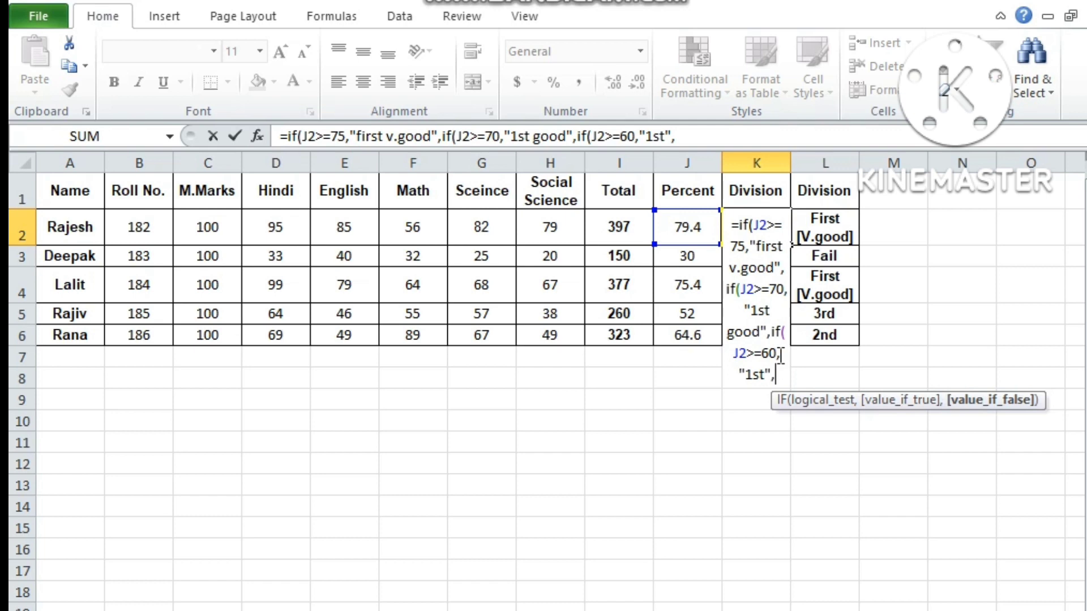
text(if)
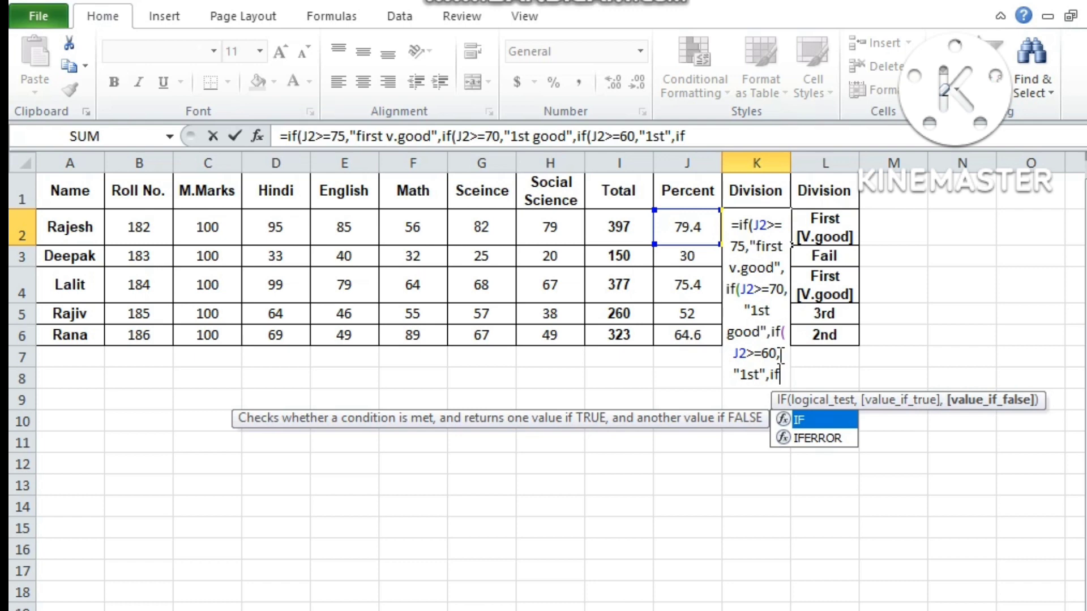
text(()
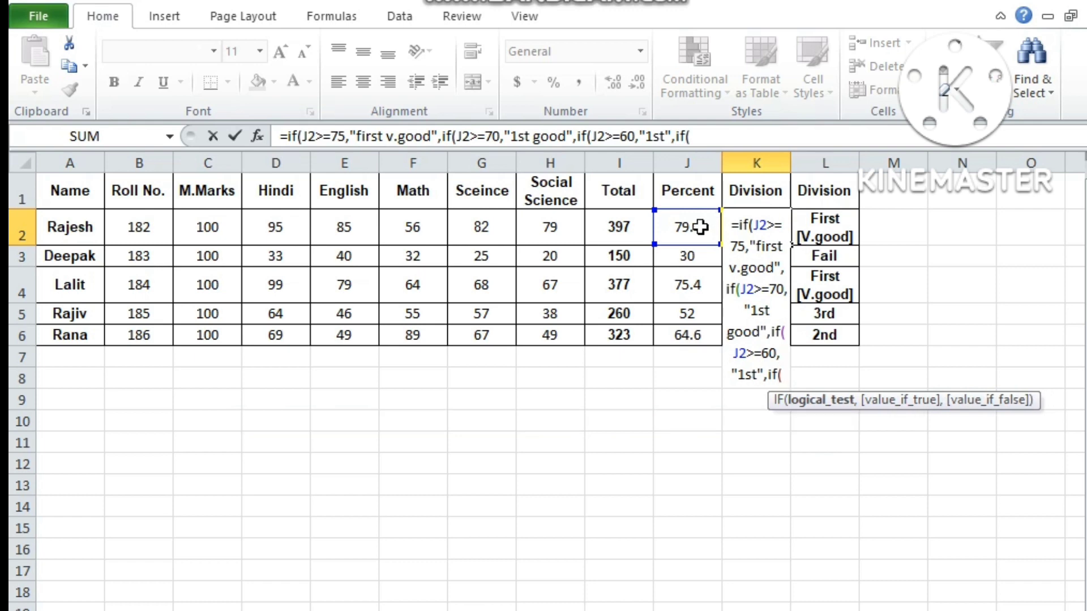
- Append J2>=40,"2nd",if( as the fourth condition of the K2 formula
click(699, 226)
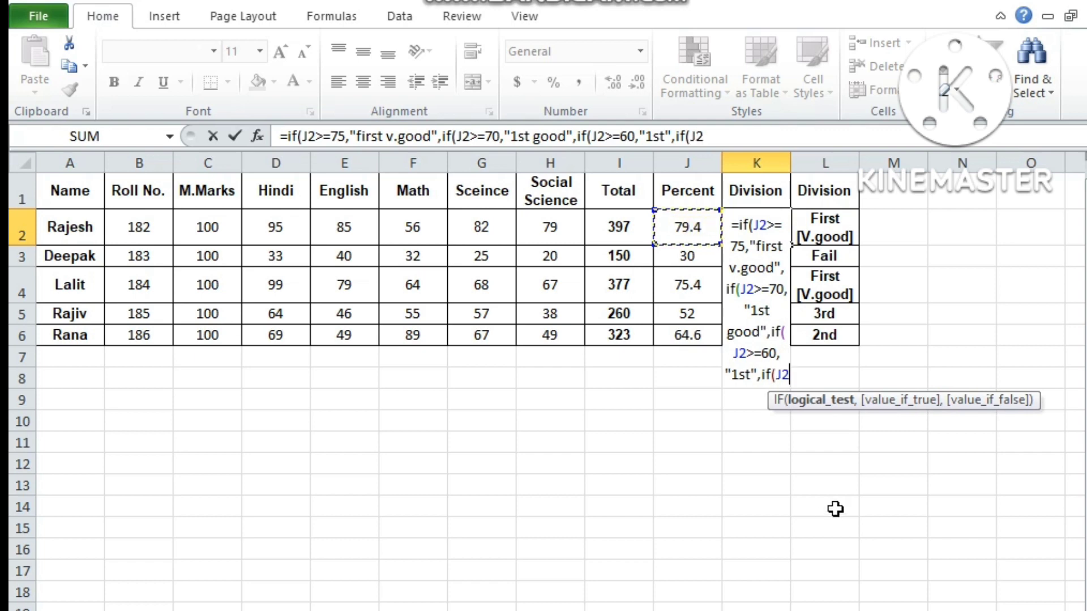
text(>)
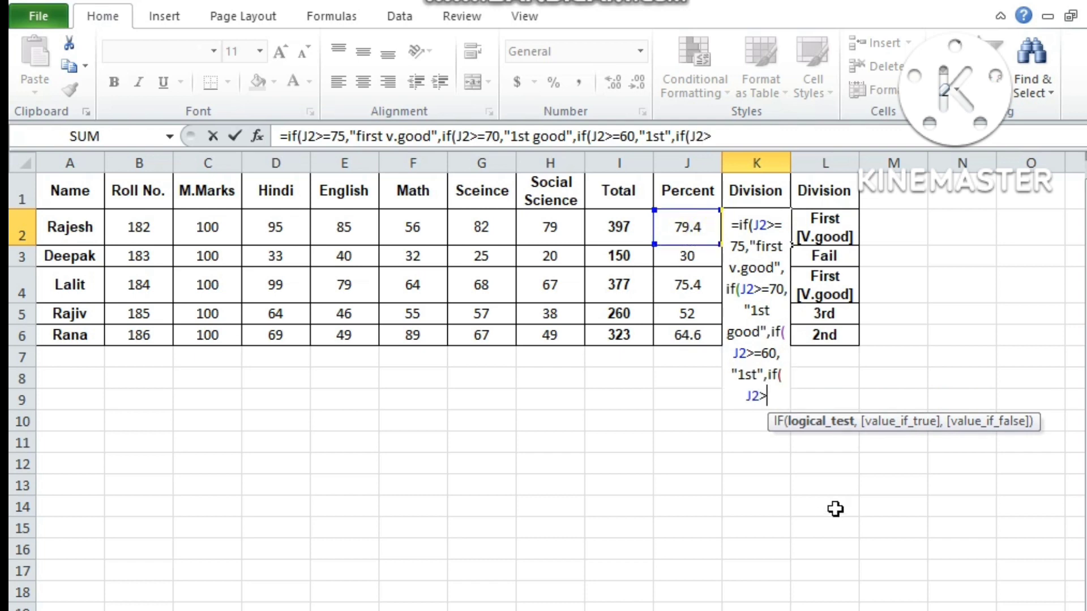
text(=)
text(40)
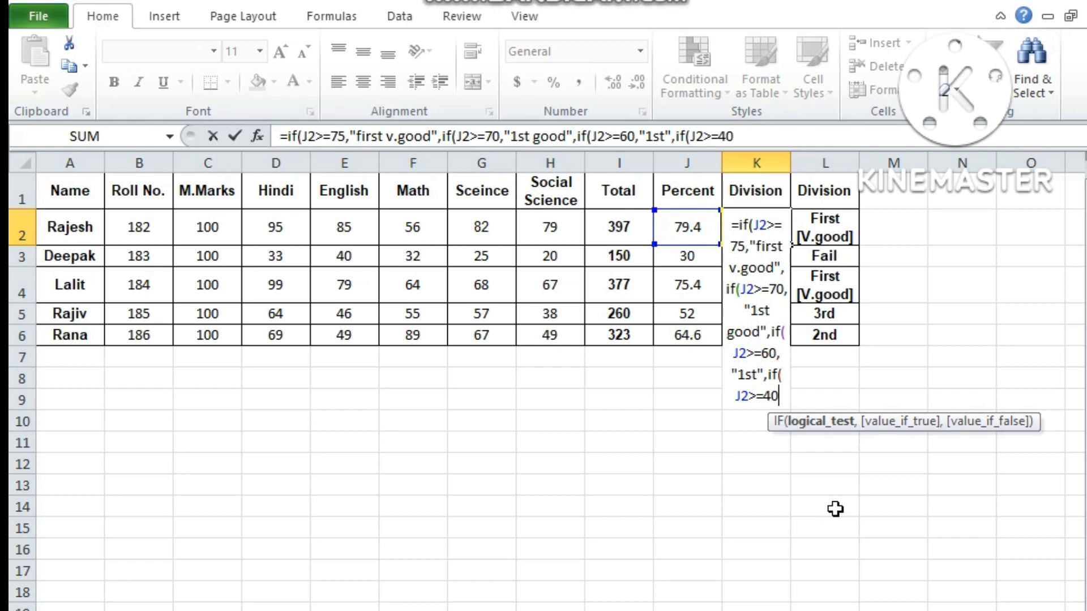
text(,)
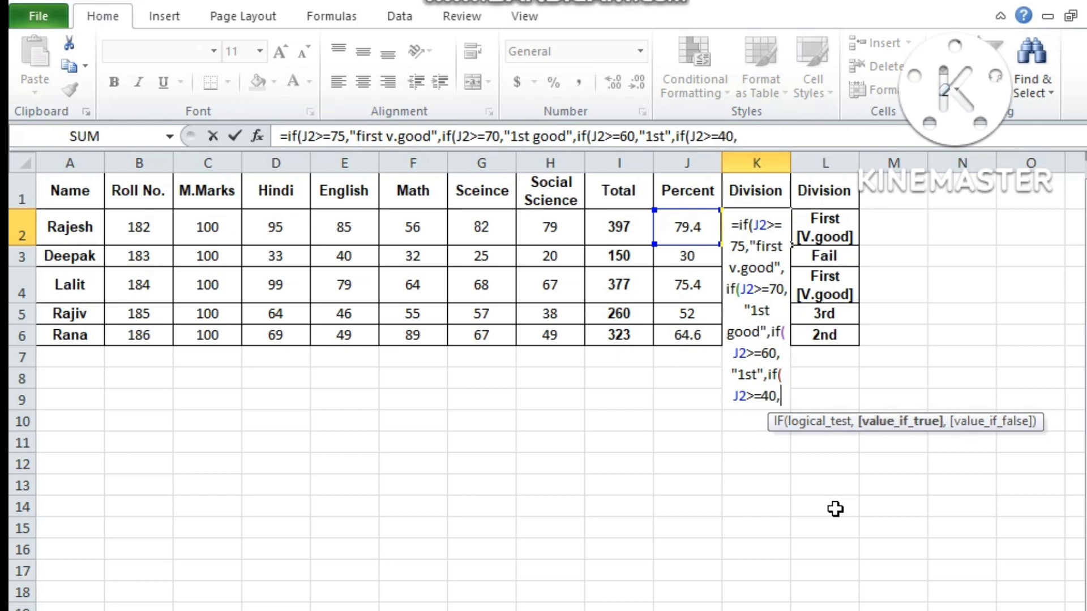
text(")
text(2nd)
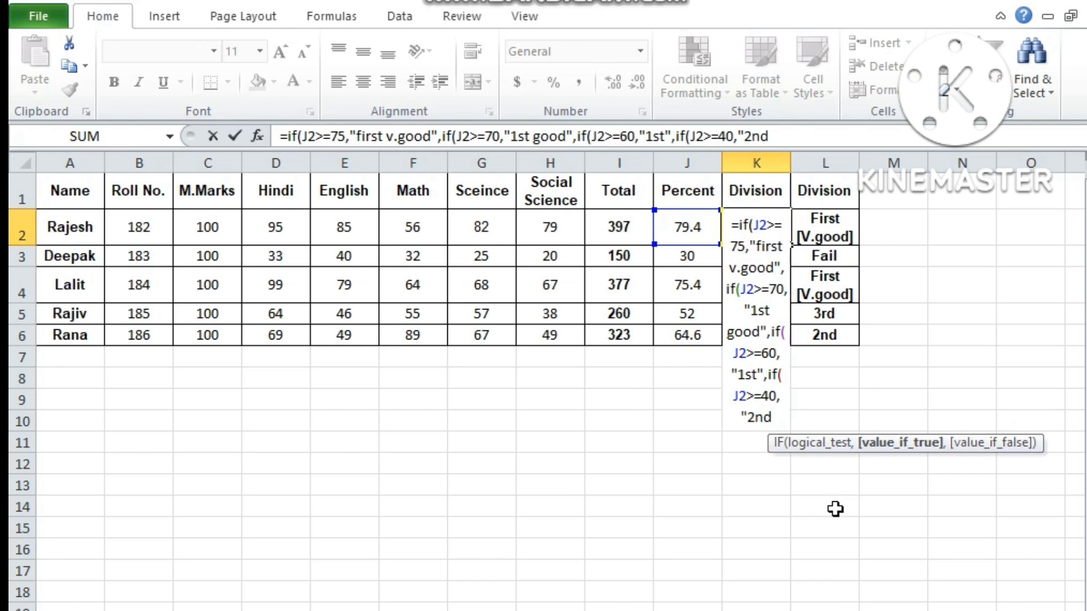
text(")
text(,)
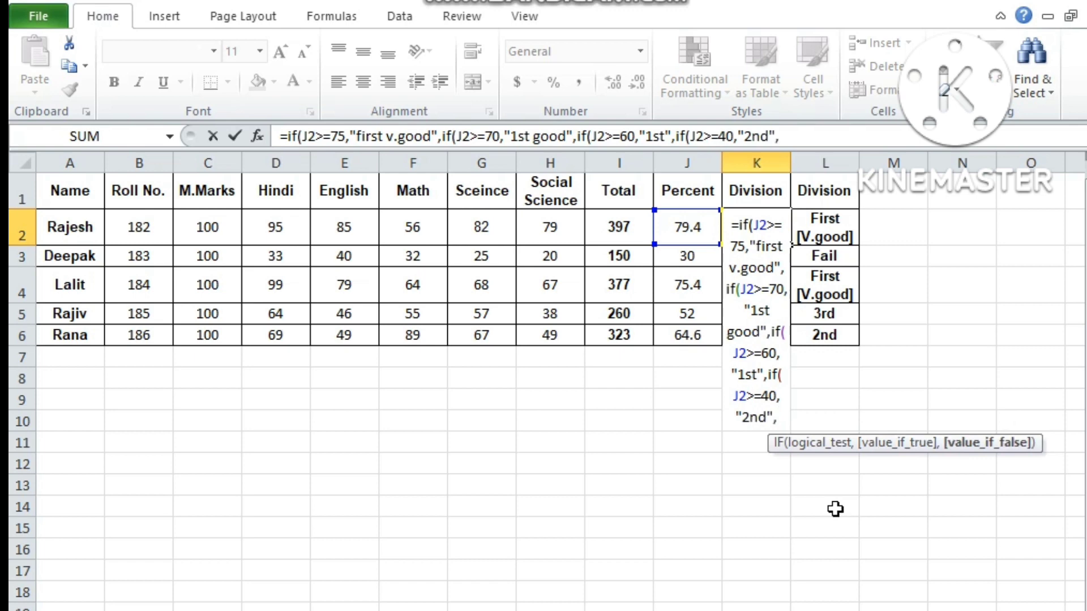
text(if)
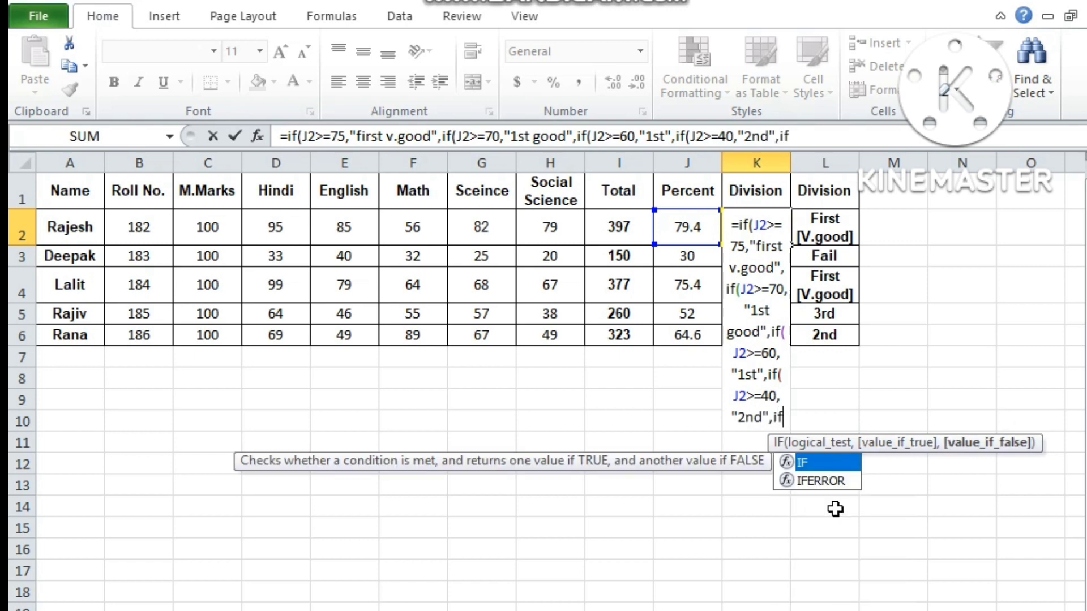
text(()
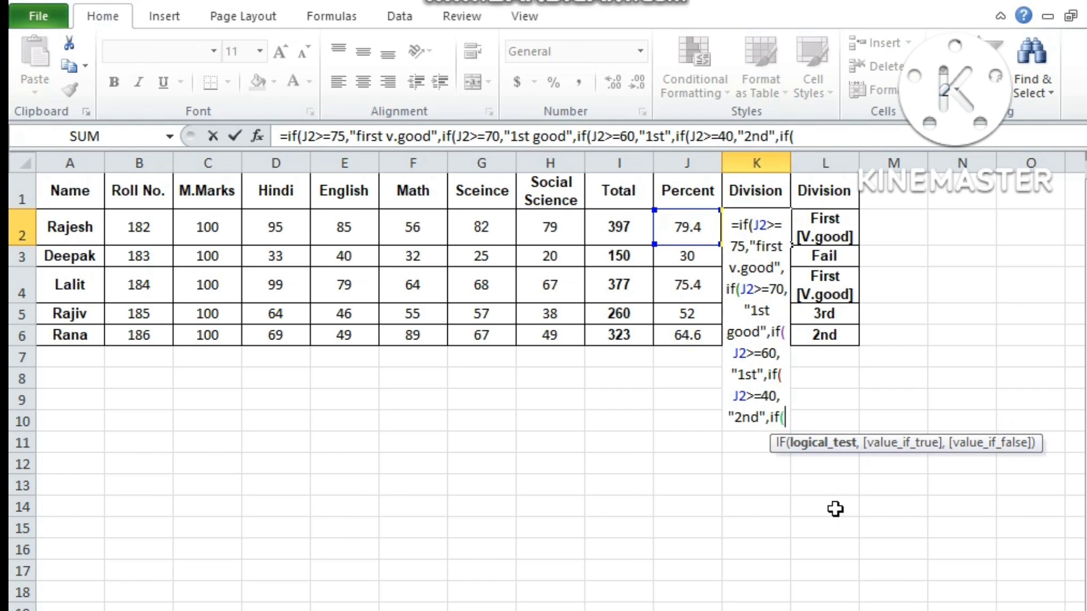
- Remove the extra J2 reference, add "fail" as the final result, and close with ))))
click(701, 229)
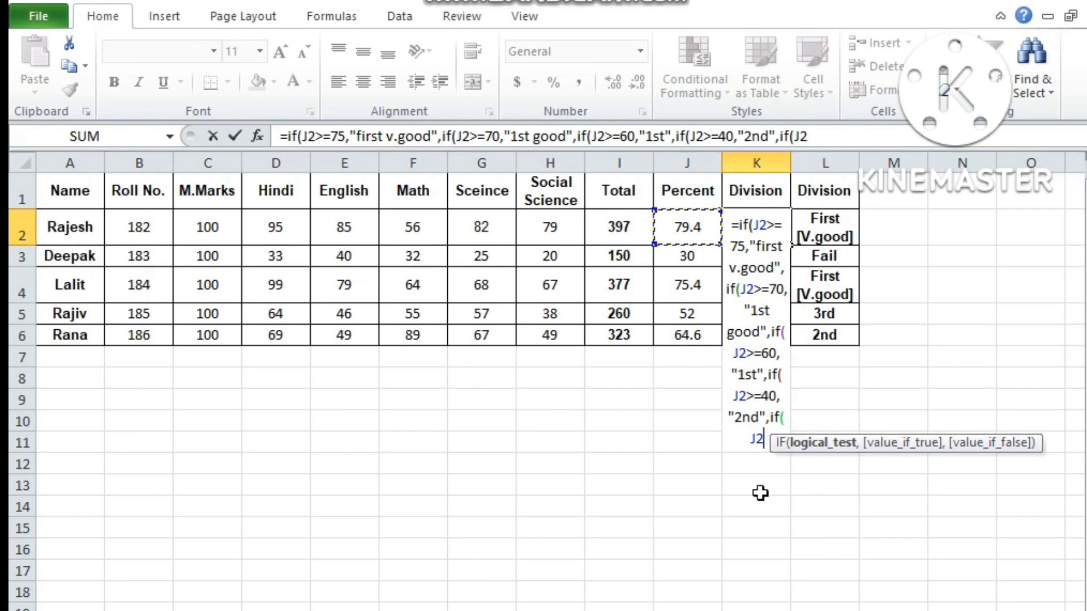
key(BackSpace)
key(BackSpace)
key(BackSpace)
key(BackSpace)
key(BackSpace)
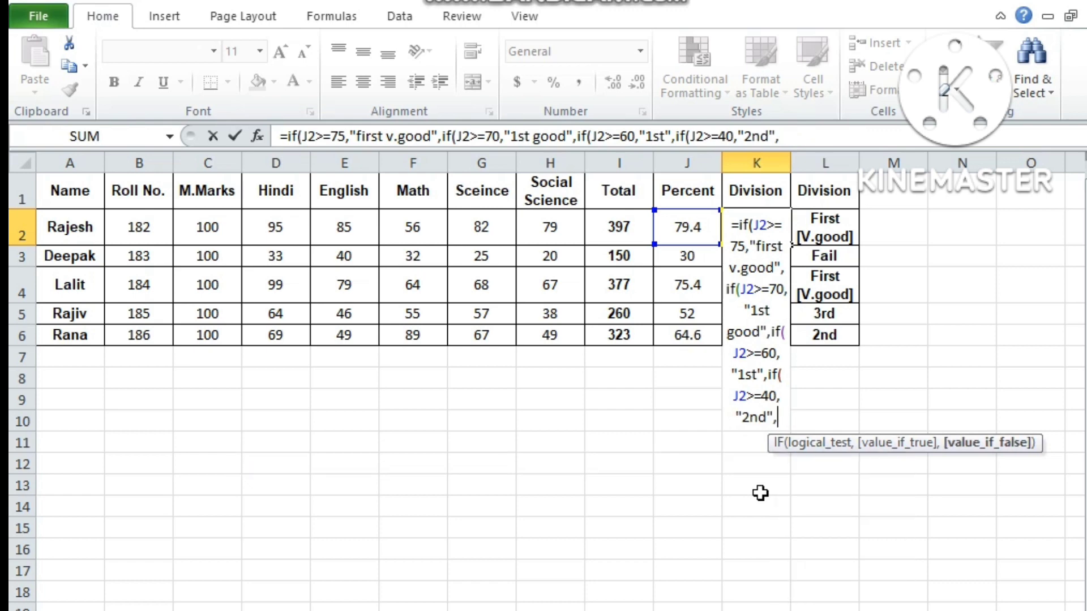
text(")
text(fail)
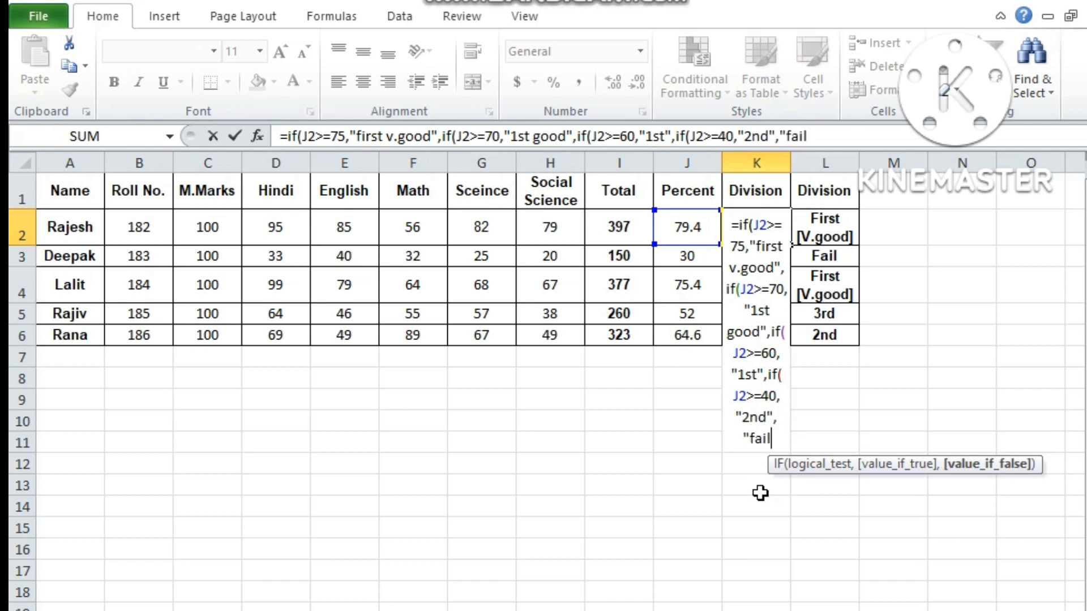
text(")
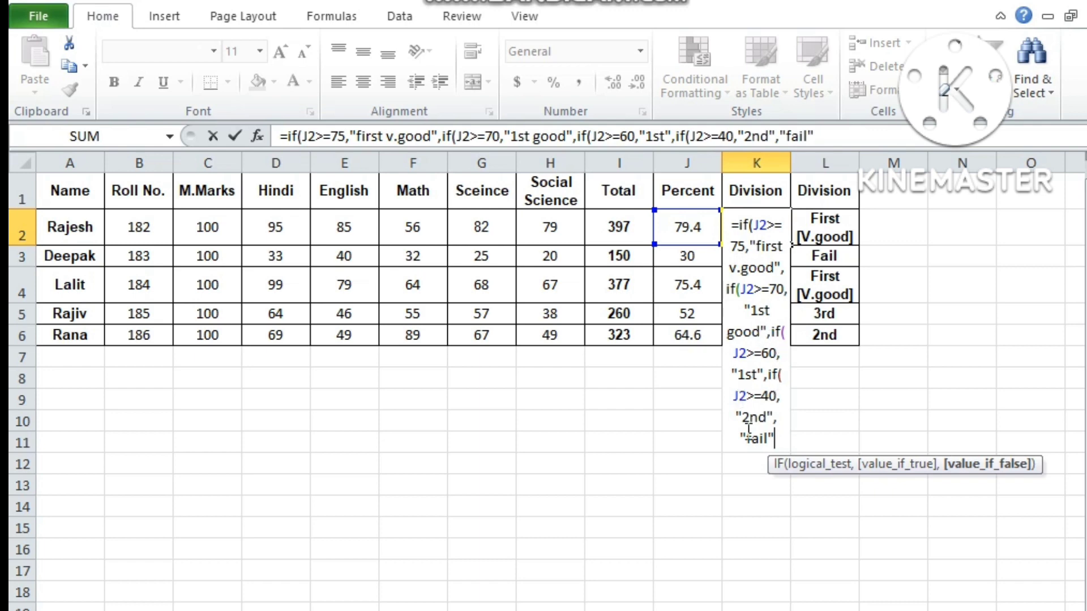
text()))
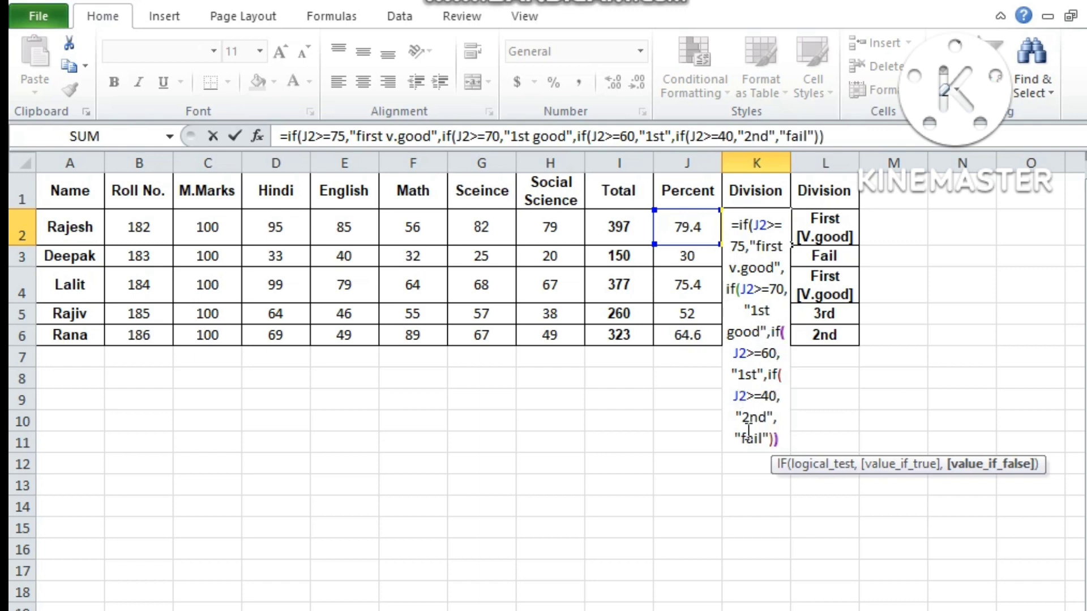
text()))
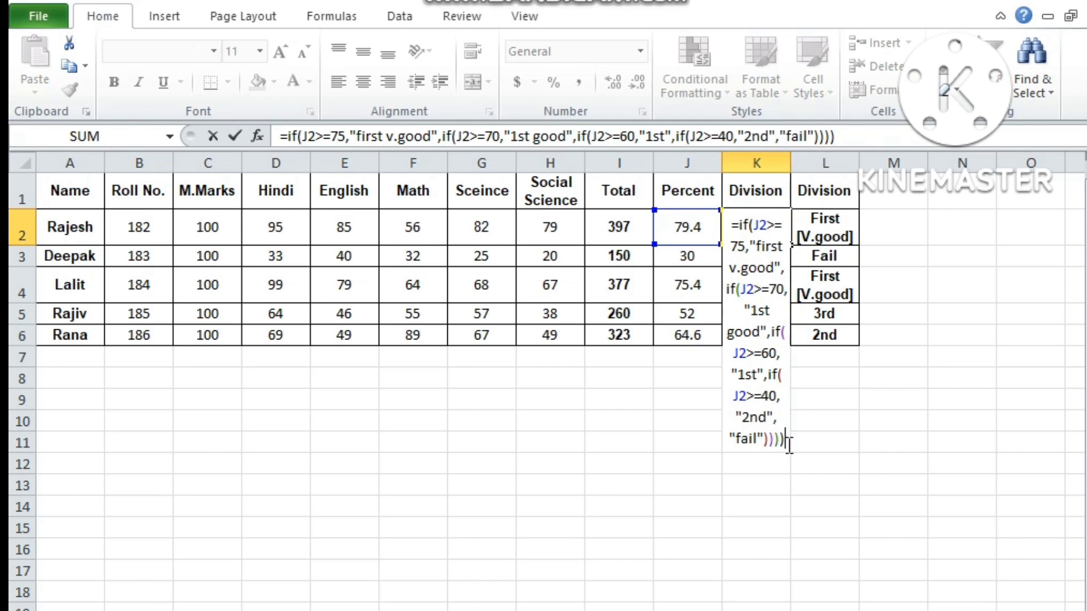
- Commit the K2 formula, widen column K to fit "first v.good", and recheck K2
key(Return)
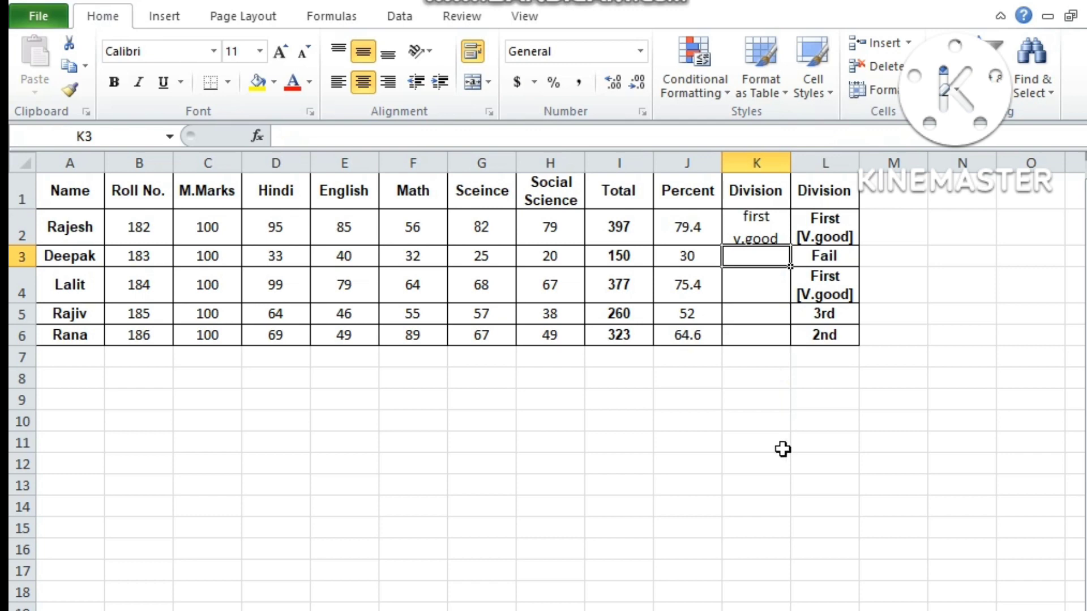
drag(790, 163, 809, 163)
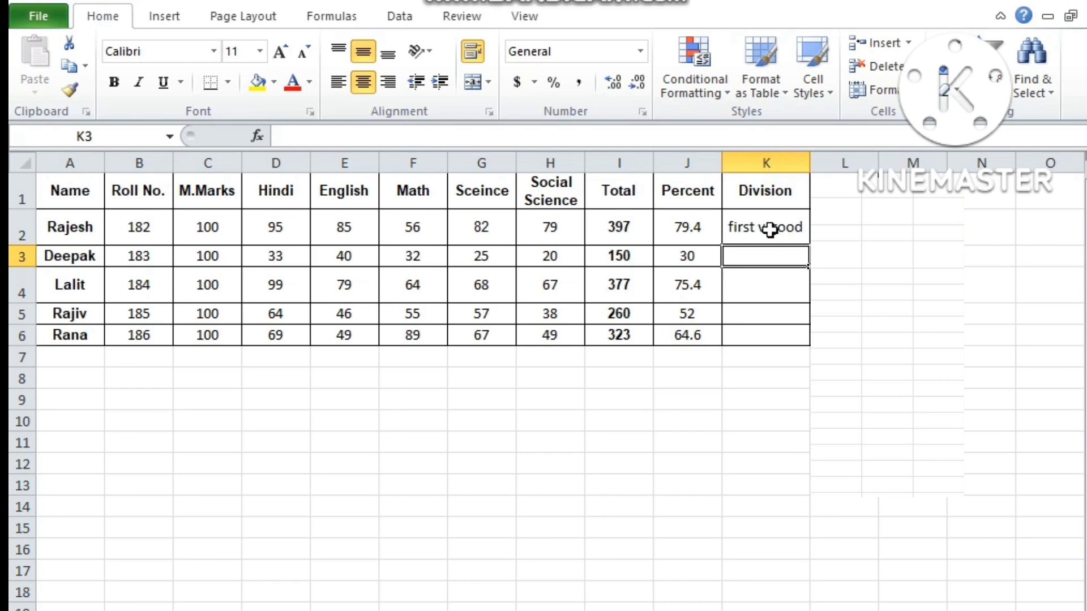
click(770, 229)
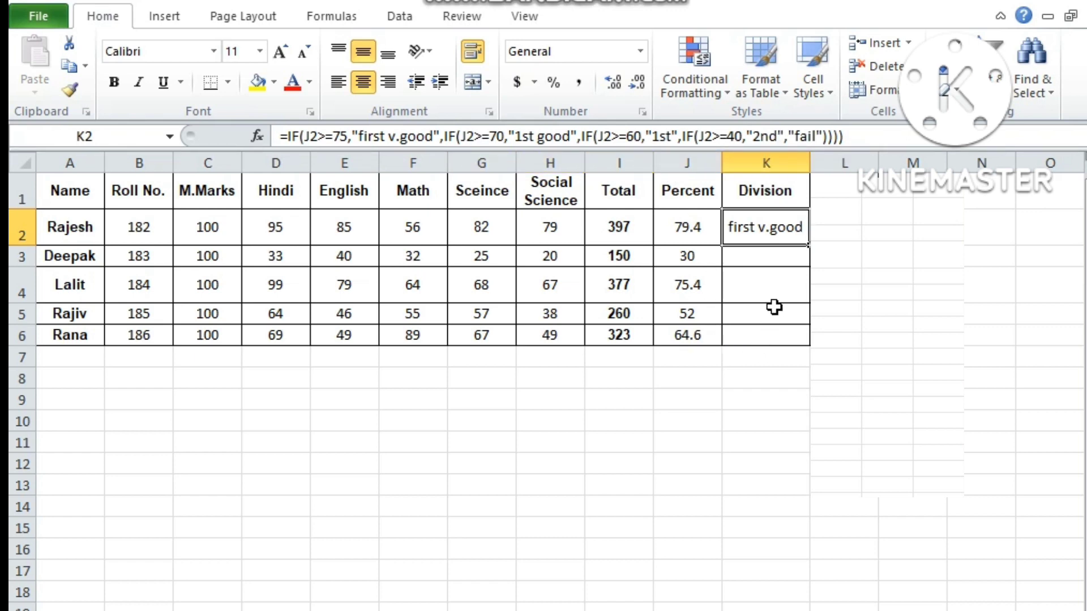
click(757, 256)
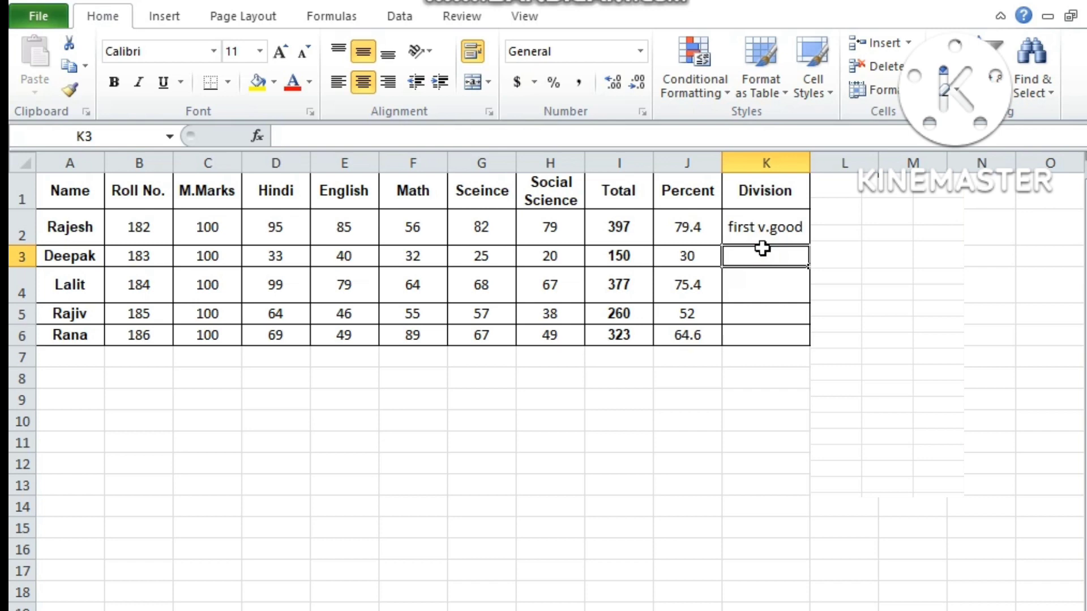
click(766, 227)
click(753, 257)
click(760, 226)
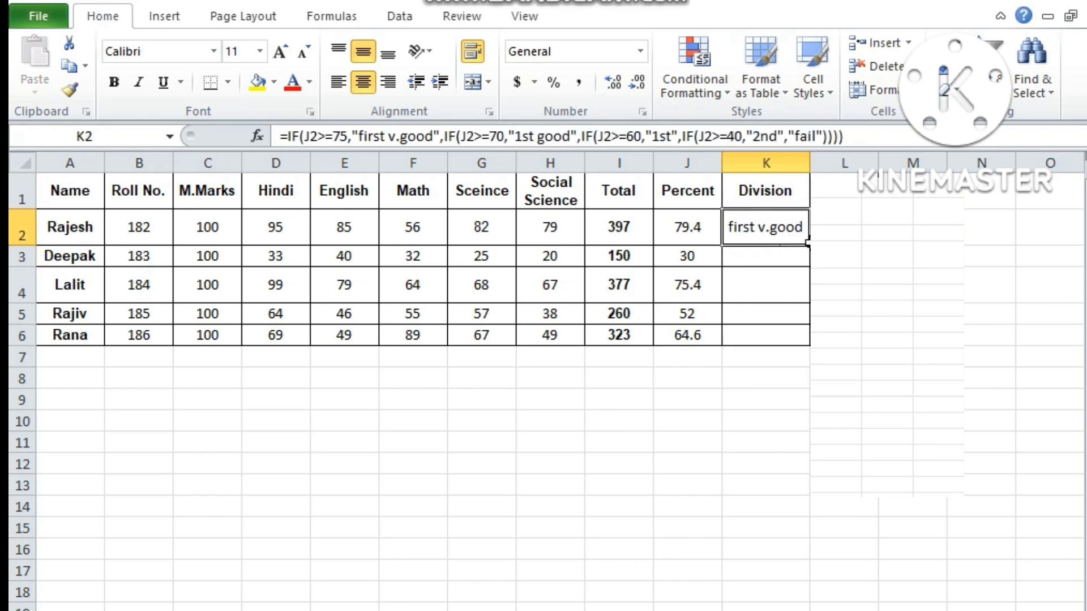
- Fill K2's formula down to K6 and confirm K3's copy references J3
drag(808, 246, 804, 339)
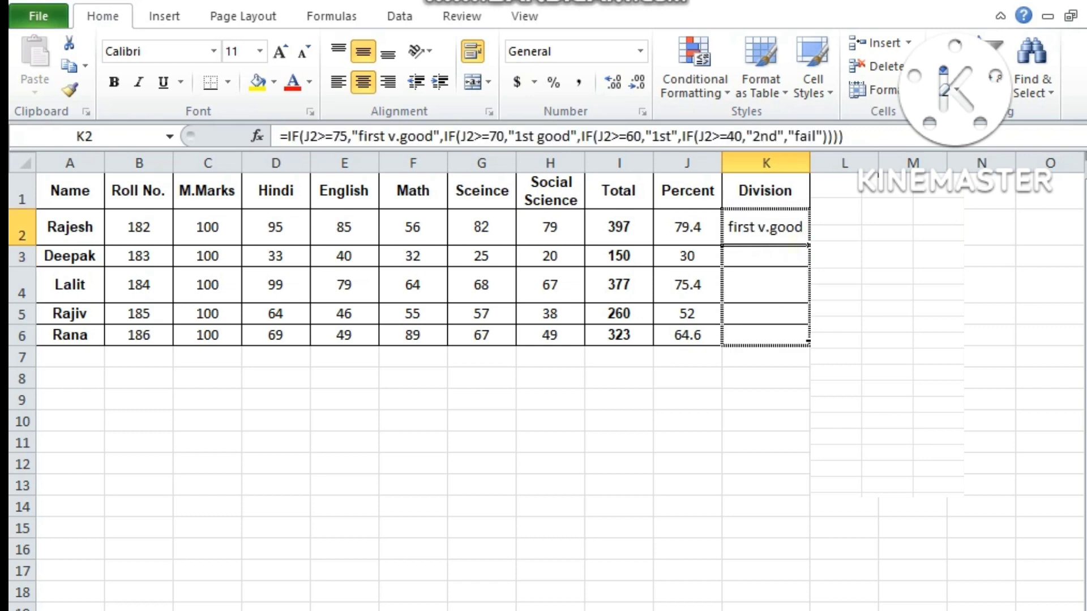
click(772, 385)
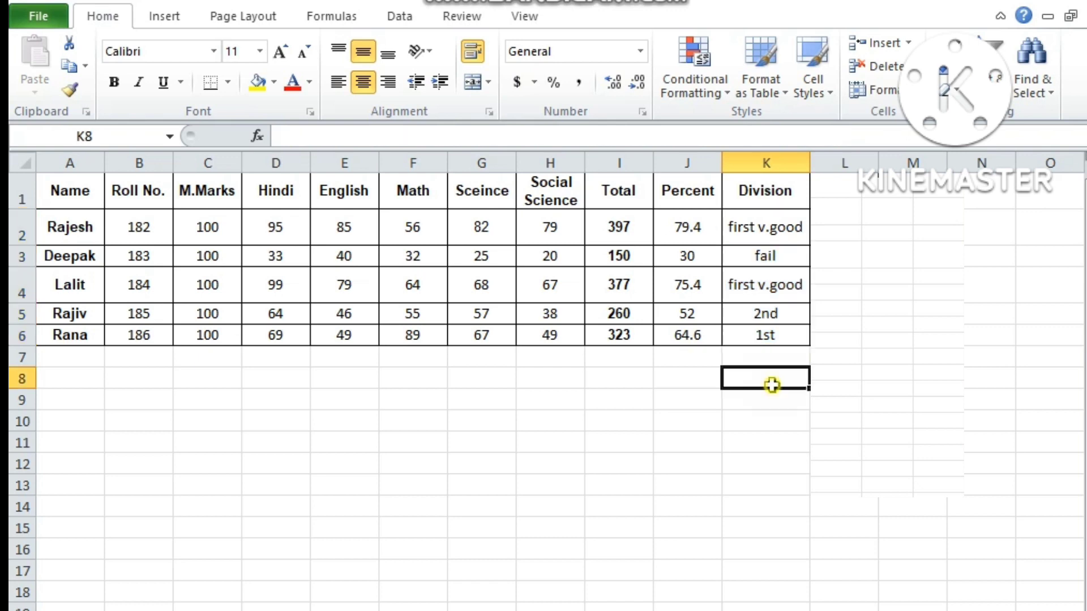
click(755, 260)
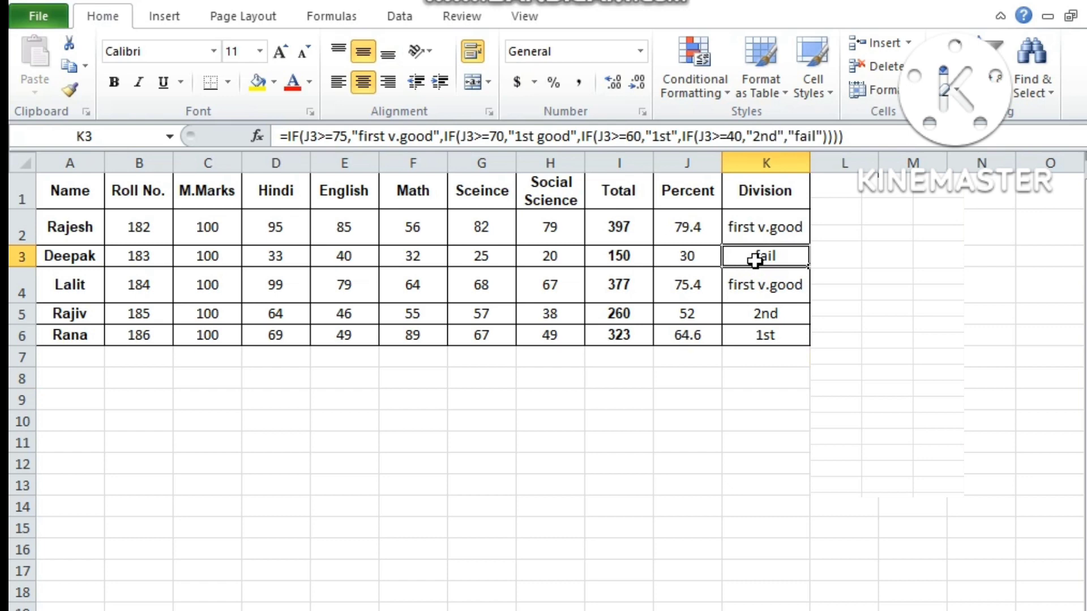